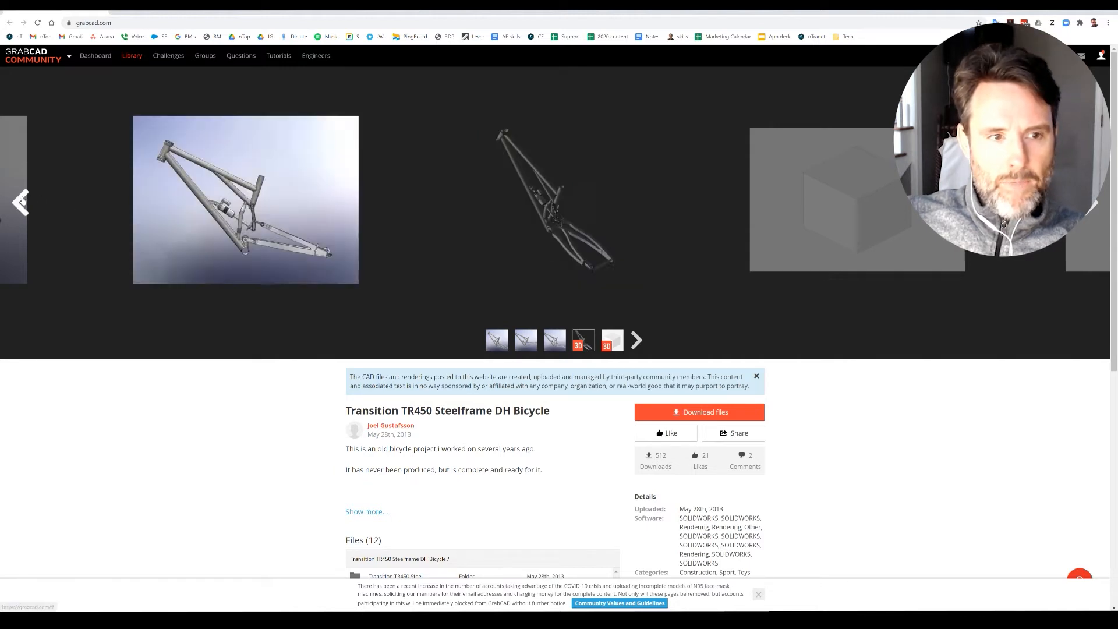
Step: Show the previous Transition TR450 frame rendering in the gallery and switch to nTop
click(21, 203)
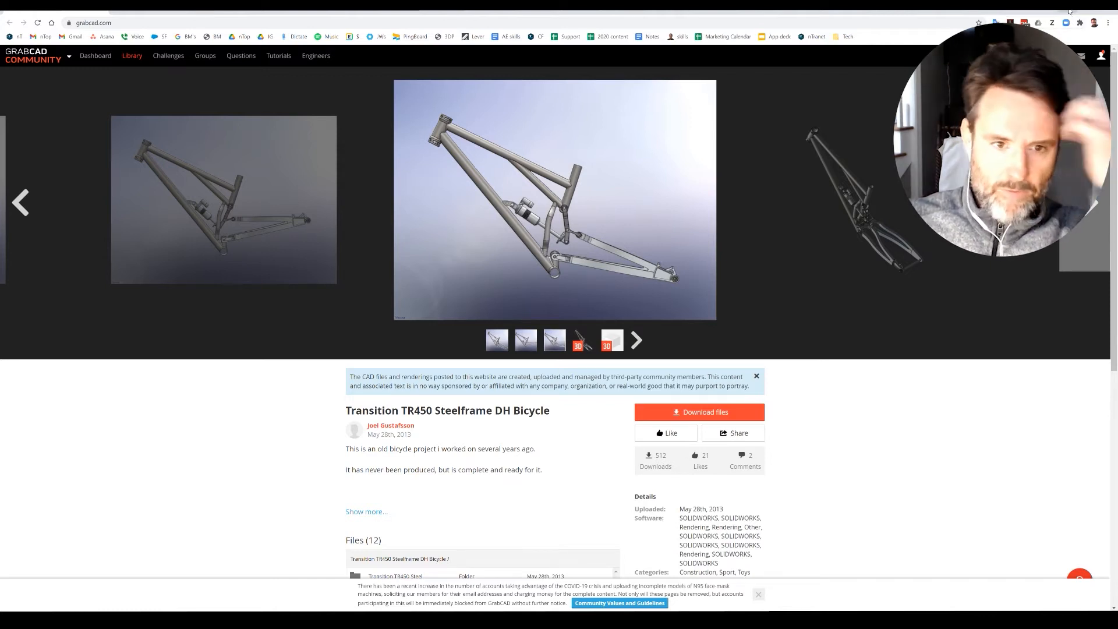
click(1069, 11)
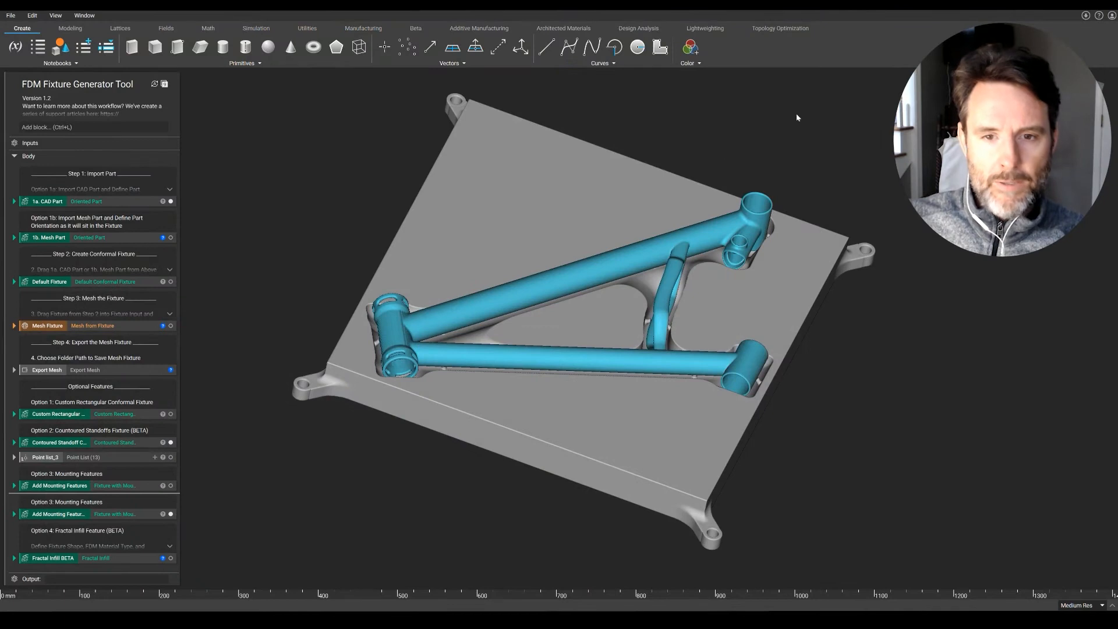
Step: Examine the blue bicycle frame seated in its conformal fixture with corner mounting features from another angle
right_drag(841, 171, 623, 239)
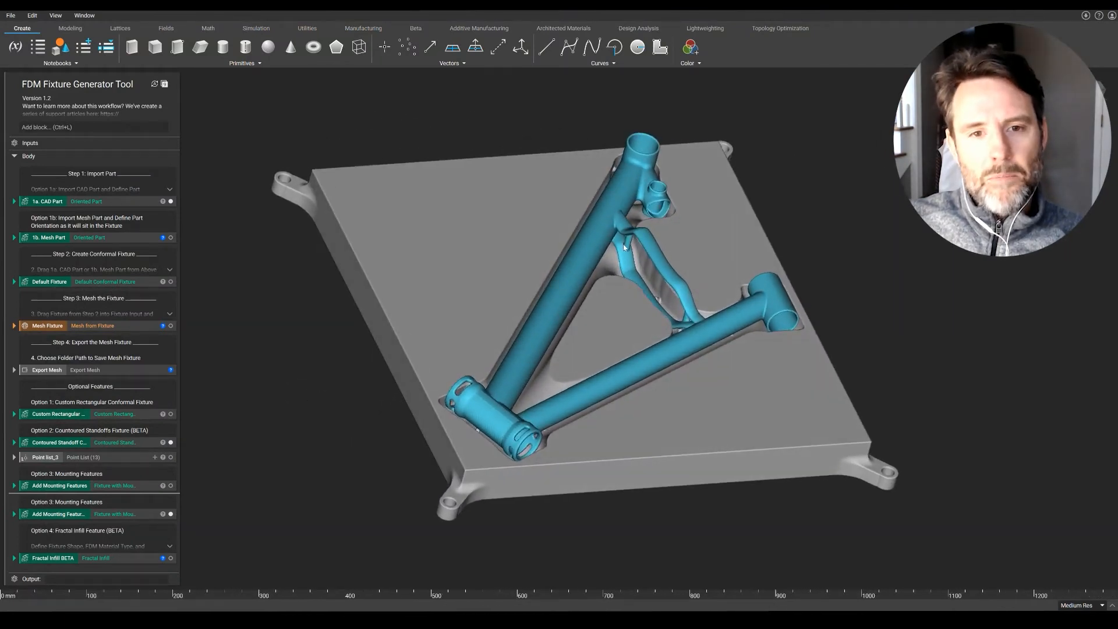
scroll(678, 318, up, 3)
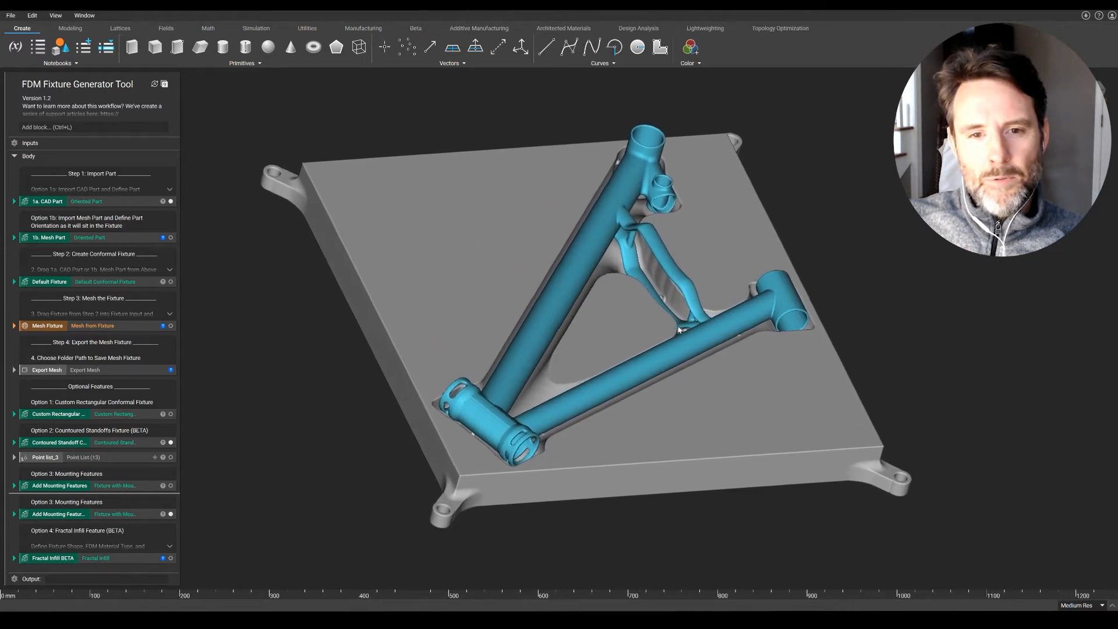
right_drag(677, 318, 667, 340)
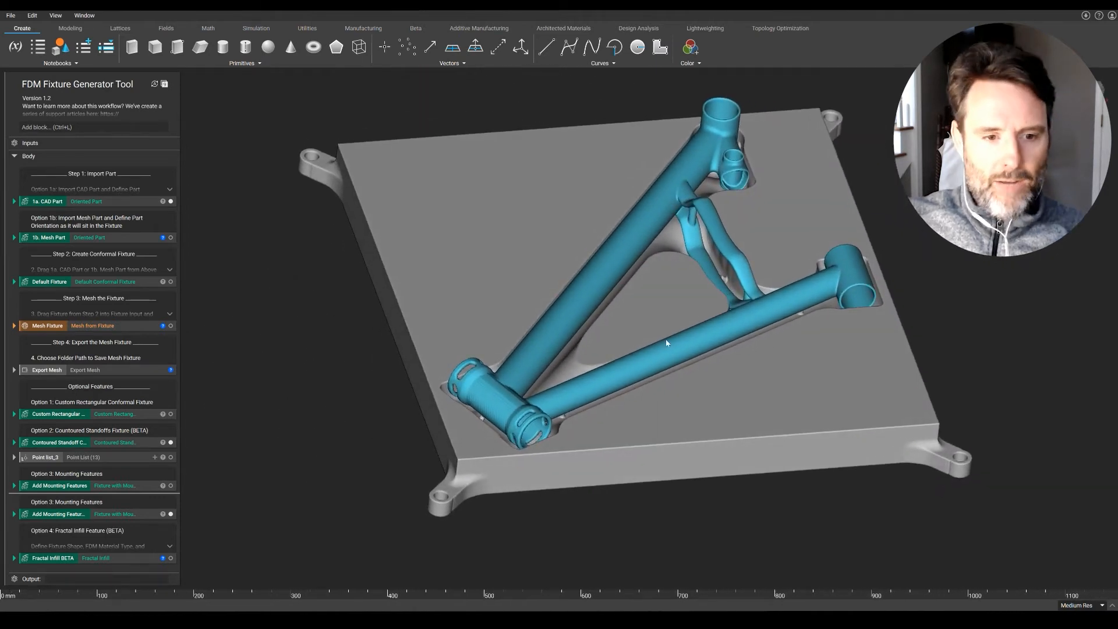
mouse_move(478, 459)
mouse_down()
mouse_move(462, 453)
mouse_move(399, 510)
mouse_move(504, 464)
mouse_move(467, 455)
mouse_up()
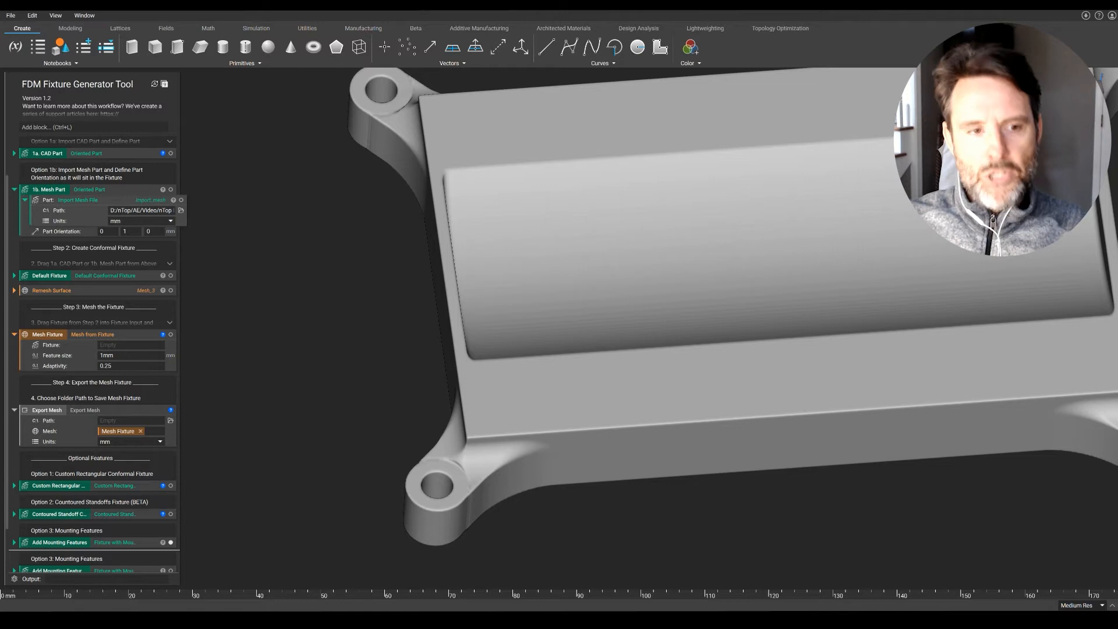
Step: Expand the first Add Mounting Features block under Option 3 to show its input parameters
scroll(118, 431, down, 3)
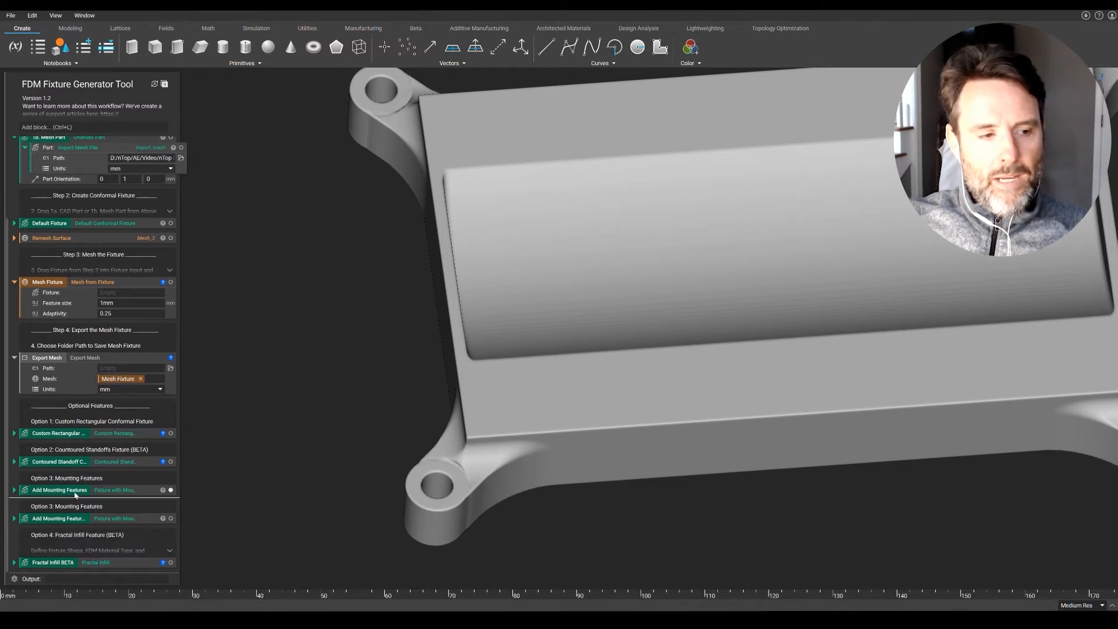
click(74, 493)
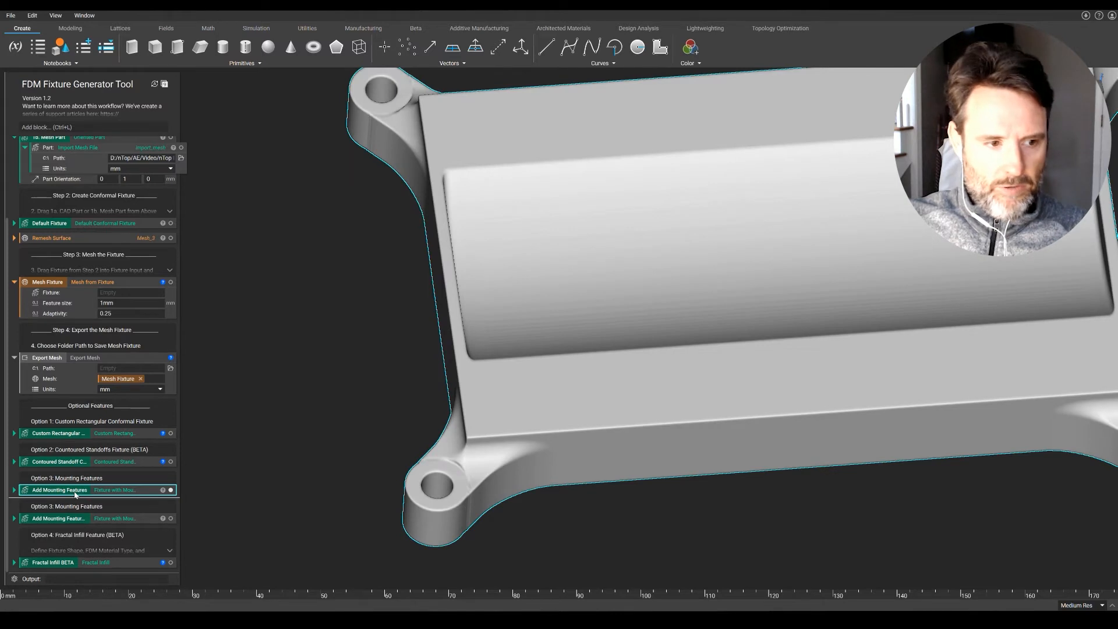
click(15, 491)
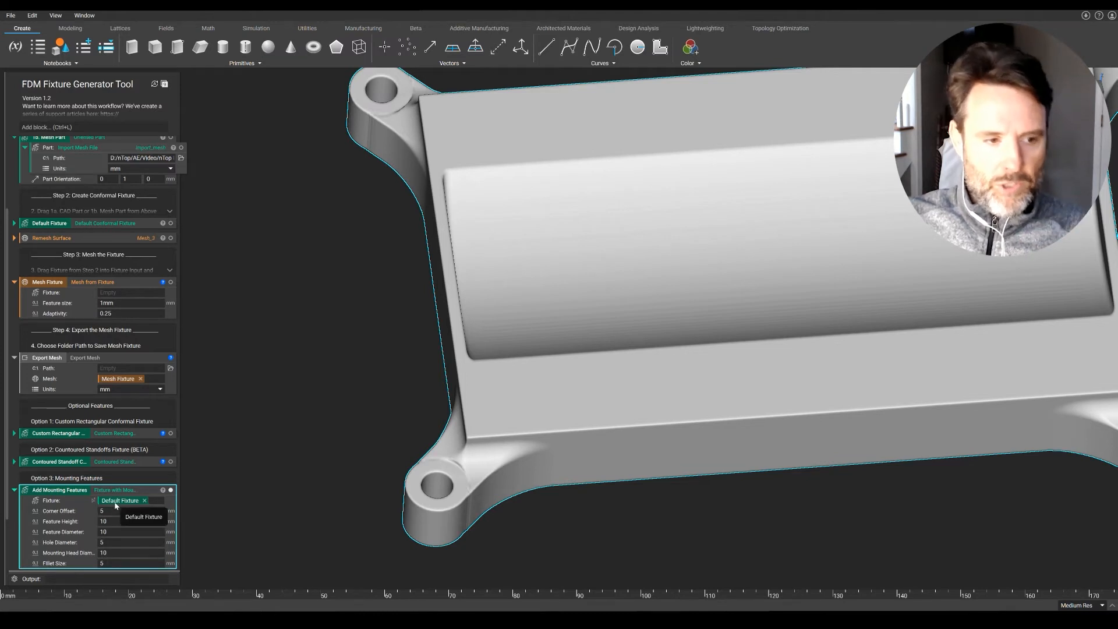
Step: Display the 1b. Mesh Part cylinder and the Default Fixture block on their own to review the fixture's source geometry
scroll(151, 268, up, 3)
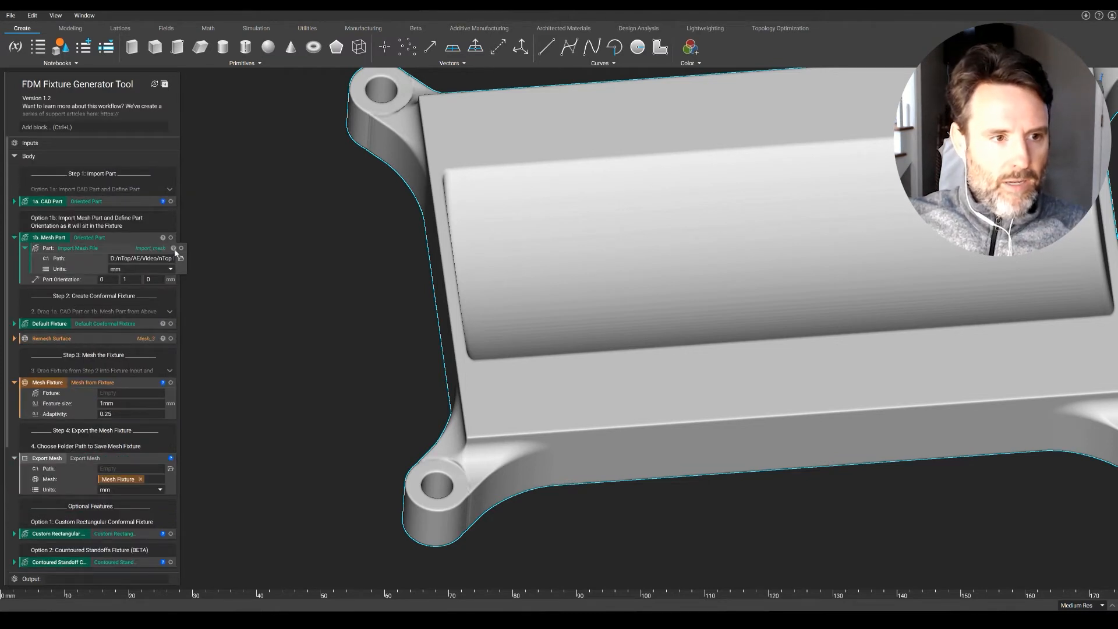
click(148, 237)
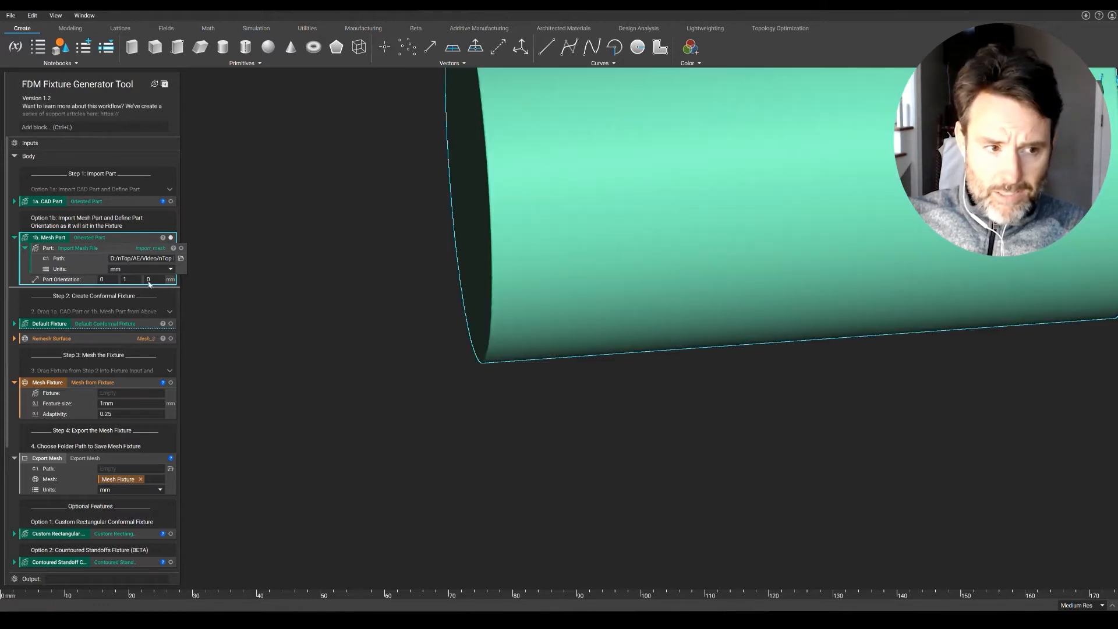
click(115, 325)
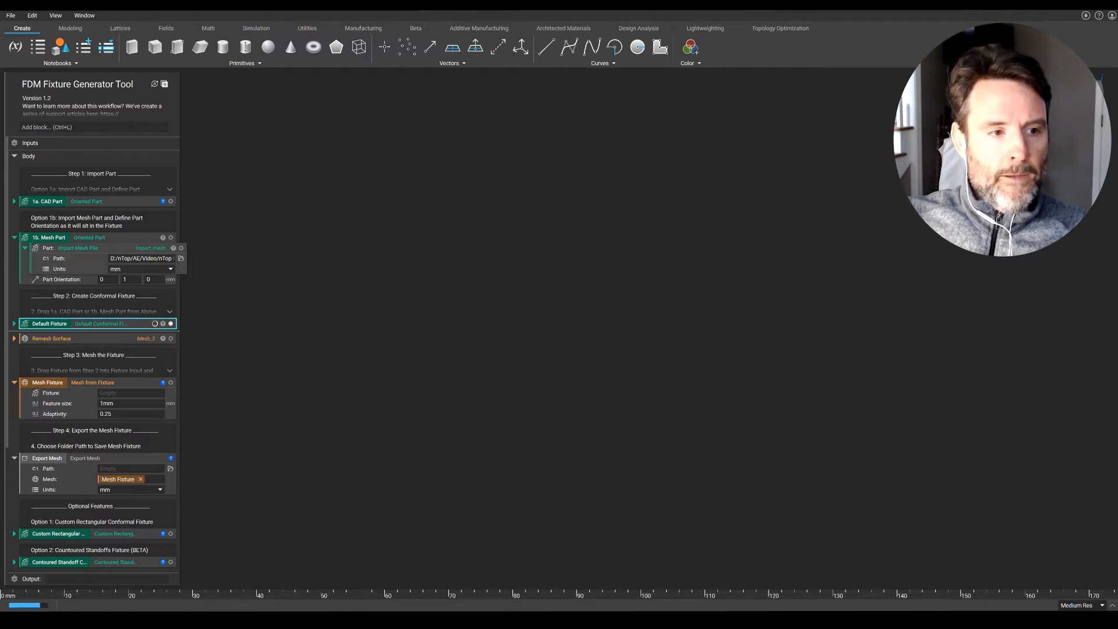
scroll(354, 387, down, 3)
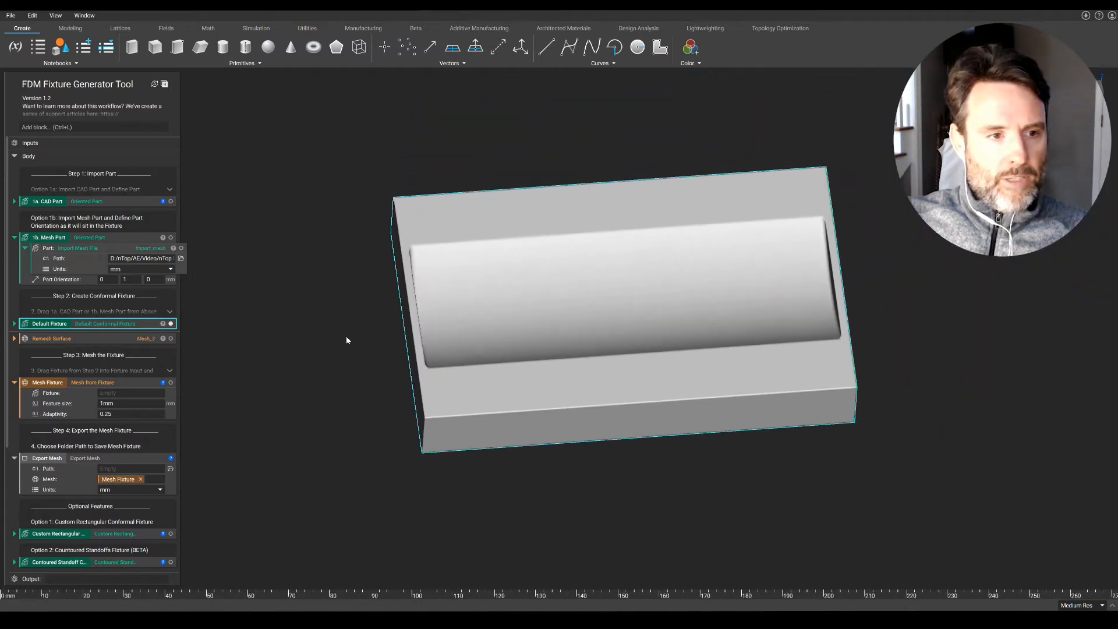
Step: Use Default Fixture as the Fixture input of the first Add Mounting Features block and display the result
drag(49, 323, 120, 523)
drag(53, 249, 136, 523)
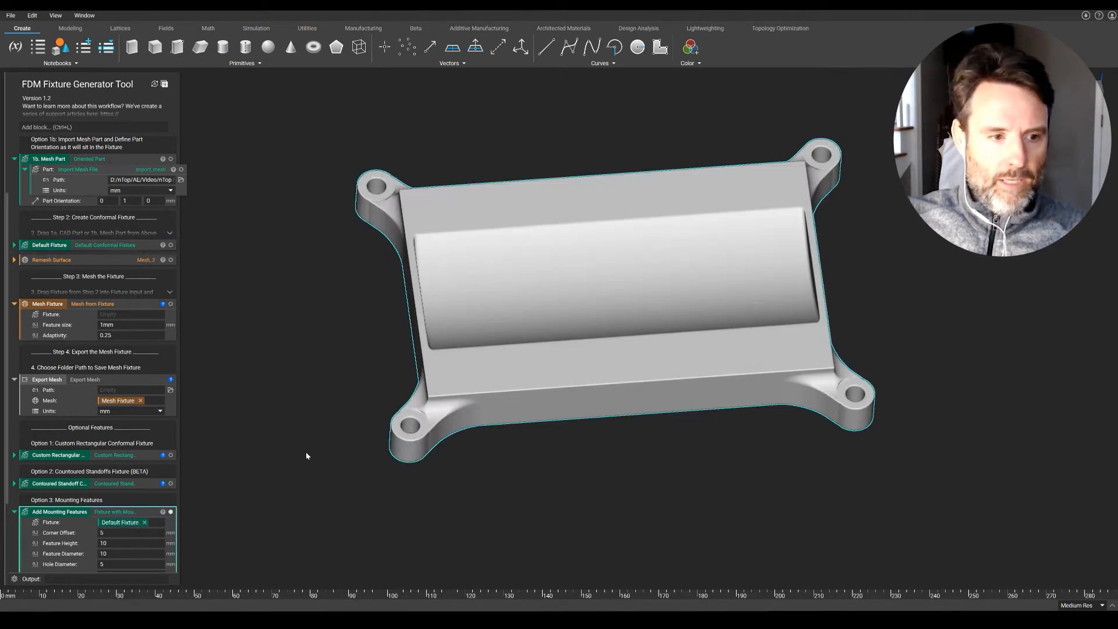
scroll(128, 514, down, 3)
scroll(443, 373, up, 3)
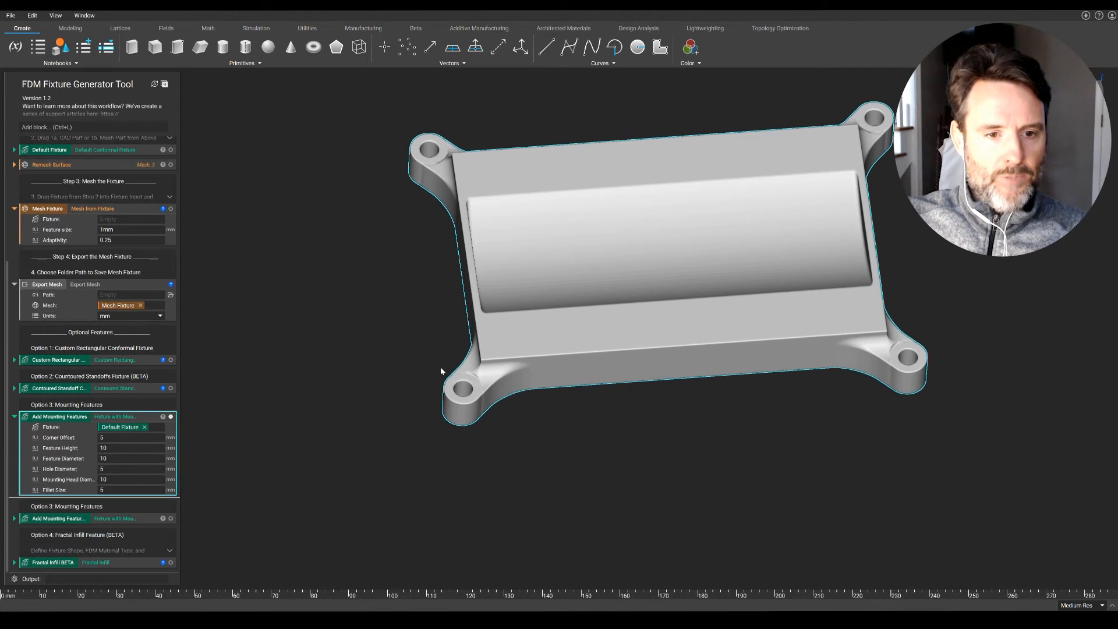
Step: Set the Corner Offset of the mounting features to 10 mm
scroll(447, 392, up, 4)
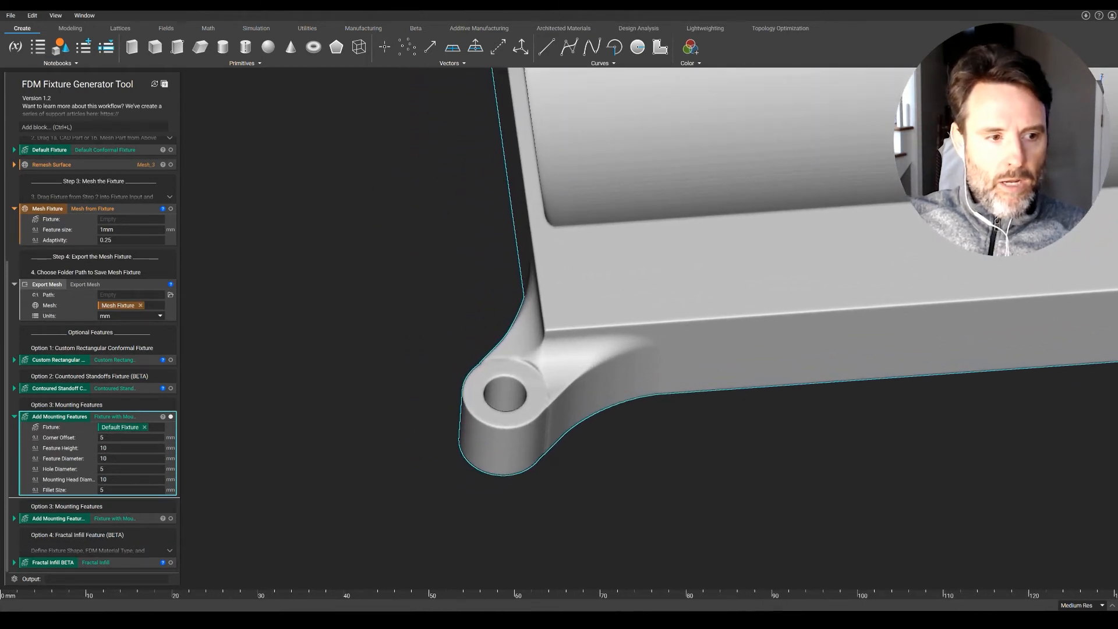
double_click(108, 438)
text(10)
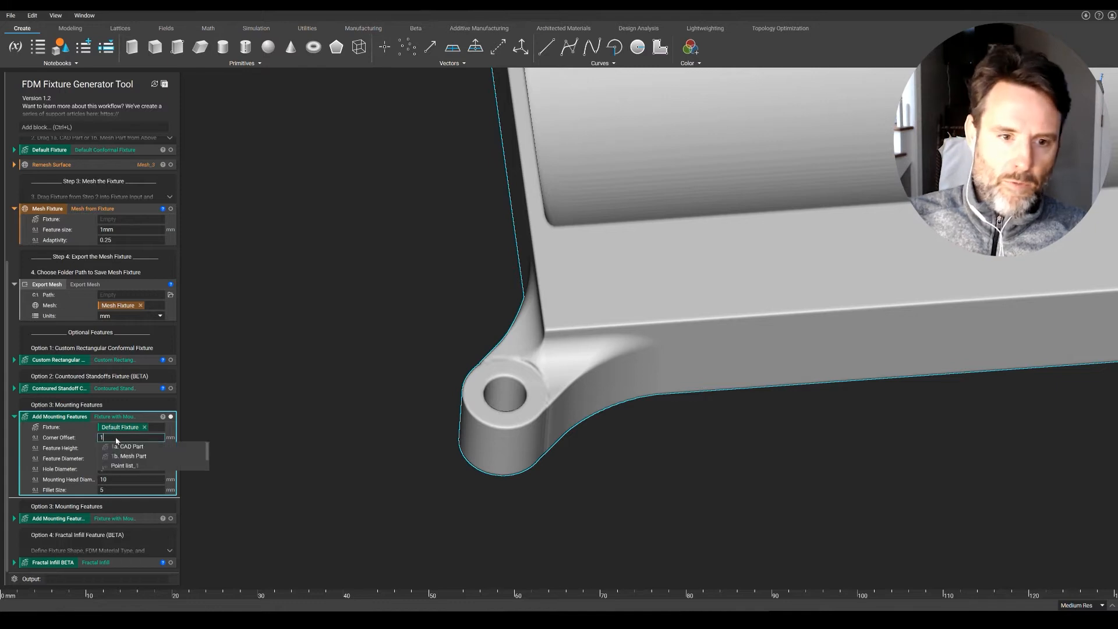
key(Return)
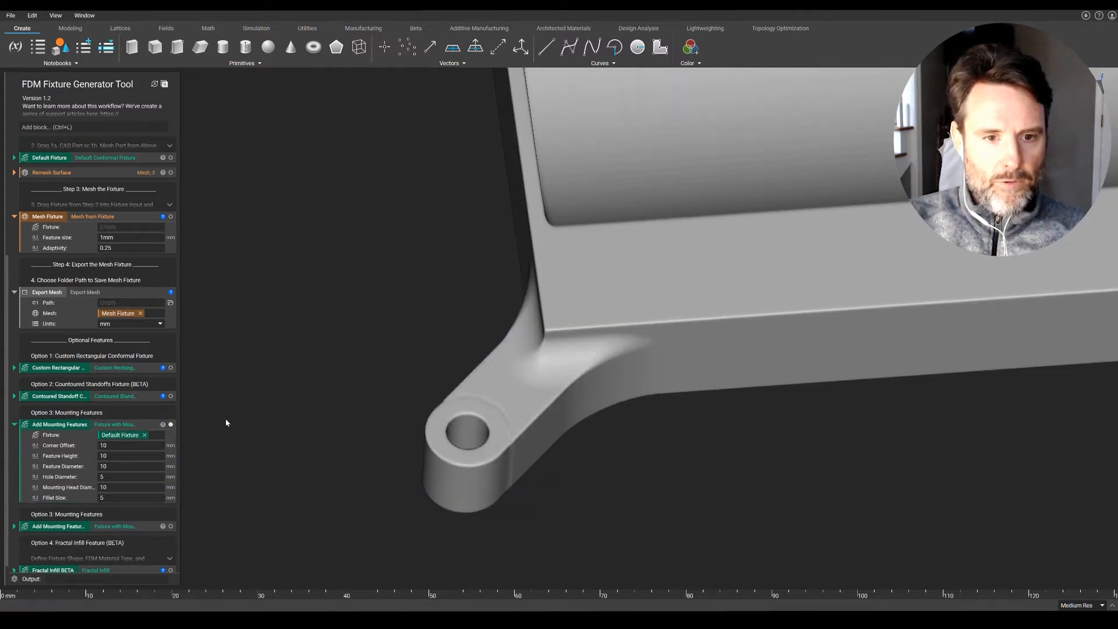
Step: Compare the corner offset change by undoing and redoing it, leaving it undone
key(ctrl+z)
key(ctrl+y)
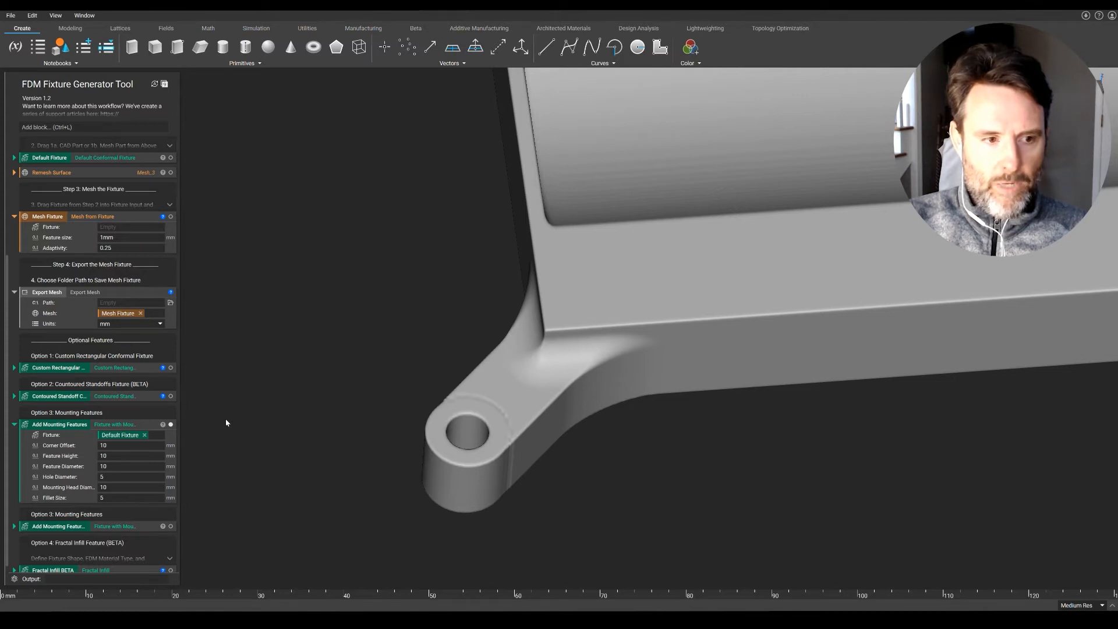
key(ctrl+z)
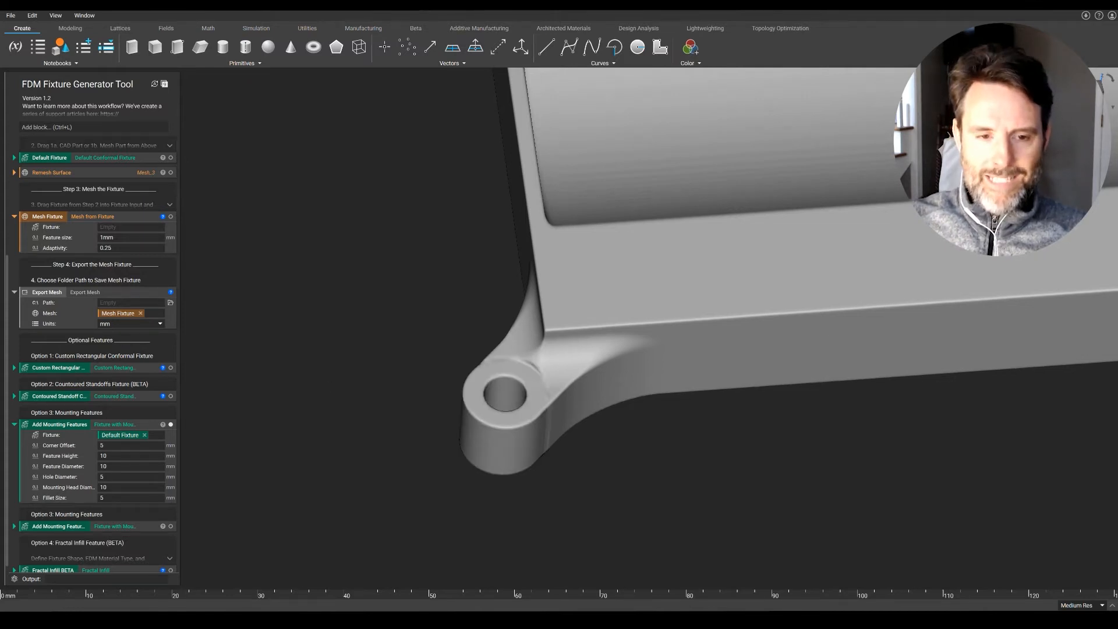
Step: View one mounting lug closely from above and mark its horizontal and vertical corner offset and the matching parameter with red arrows
click(1079, 106)
middle_drag(557, 473, 610, 173)
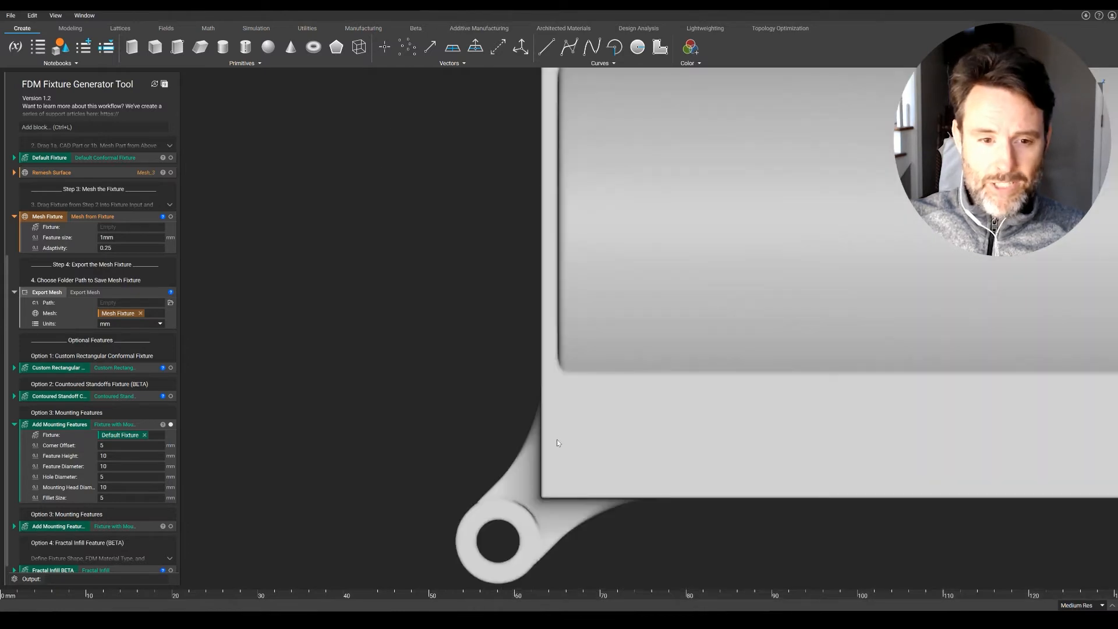
scroll(565, 488, up, 5)
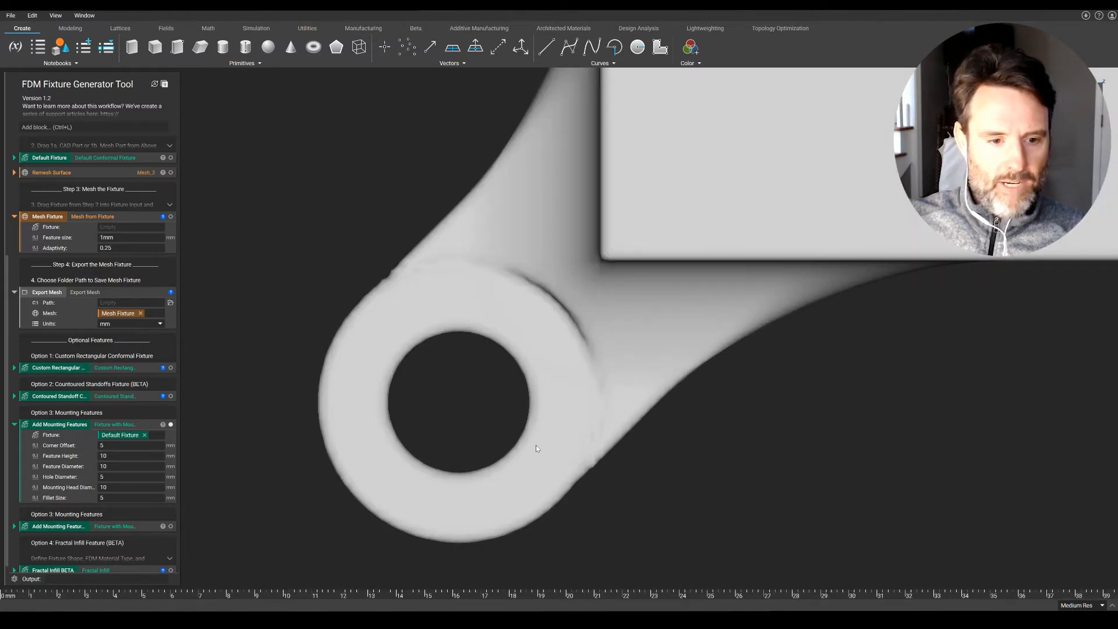
middle_drag(529, 446, 523, 447)
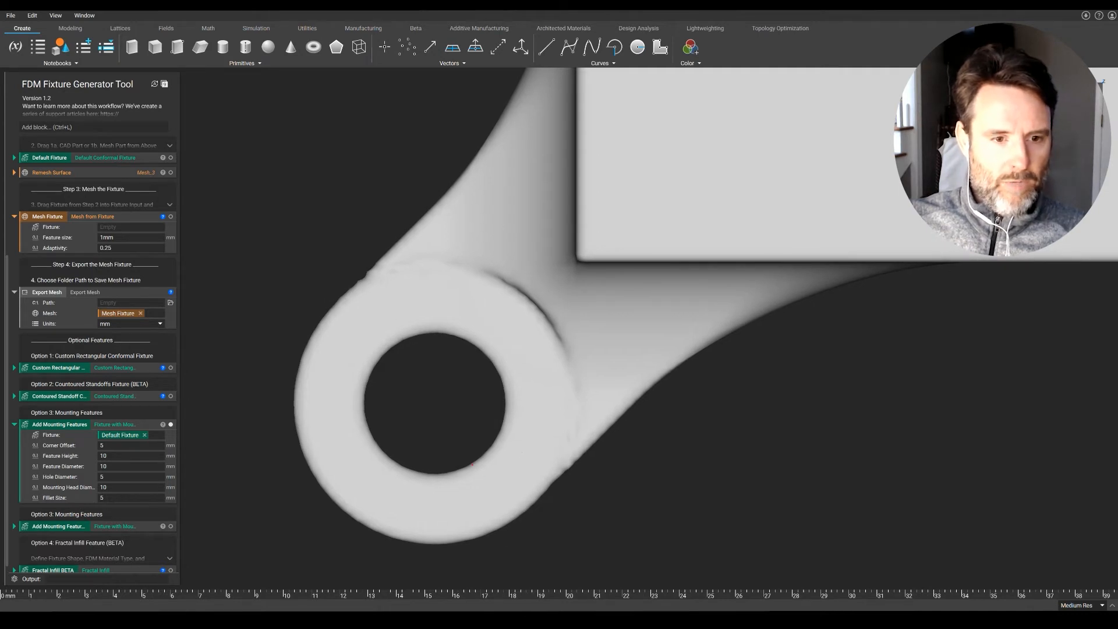
mouse_move(432, 410)
mouse_down()
mouse_move(568, 411)
mouse_move(556, 409)
mouse_up()
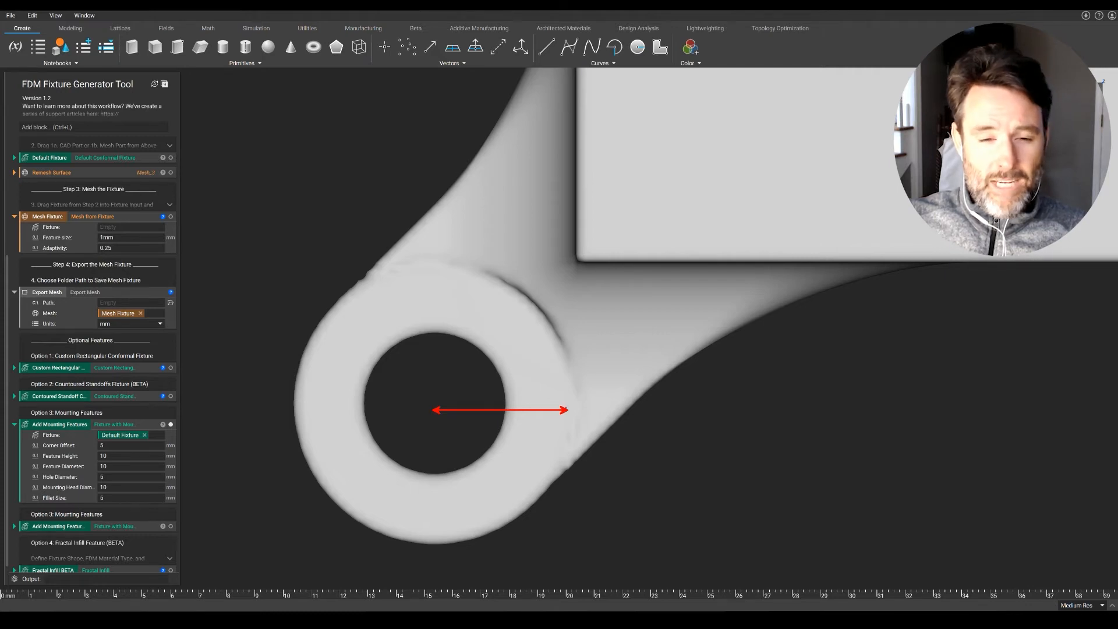
mouse_move(568, 410)
ctrl+shift+mouse_down()
mouse_move(565, 262)
mouse_move(565, 278)
ctrl+shift+mouse_up()
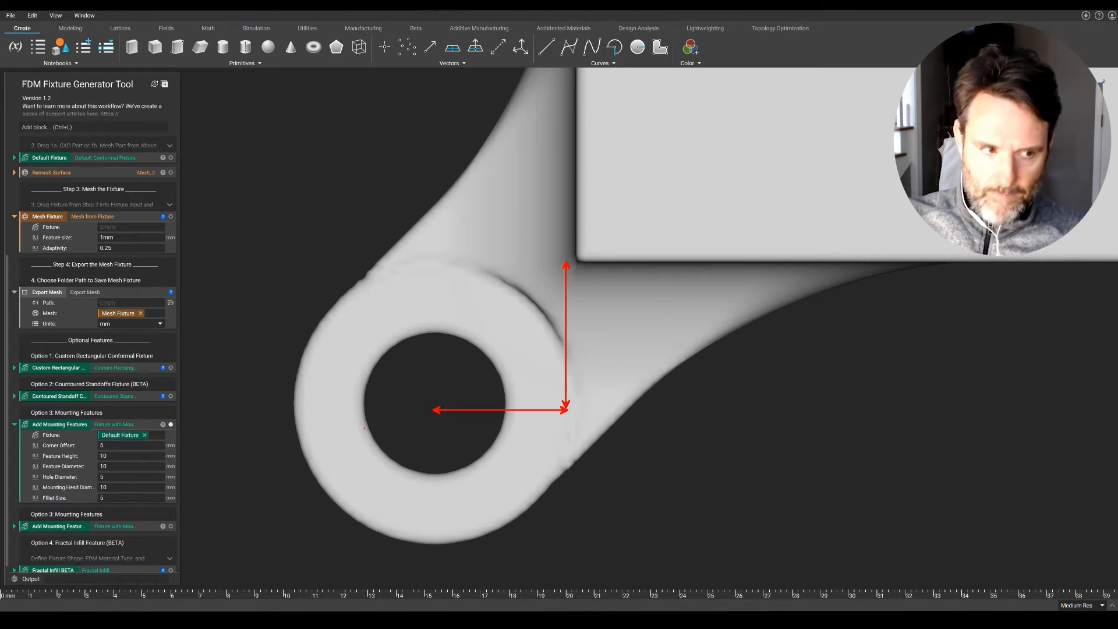
ctrl+shift+drag(108, 446, 127, 446)
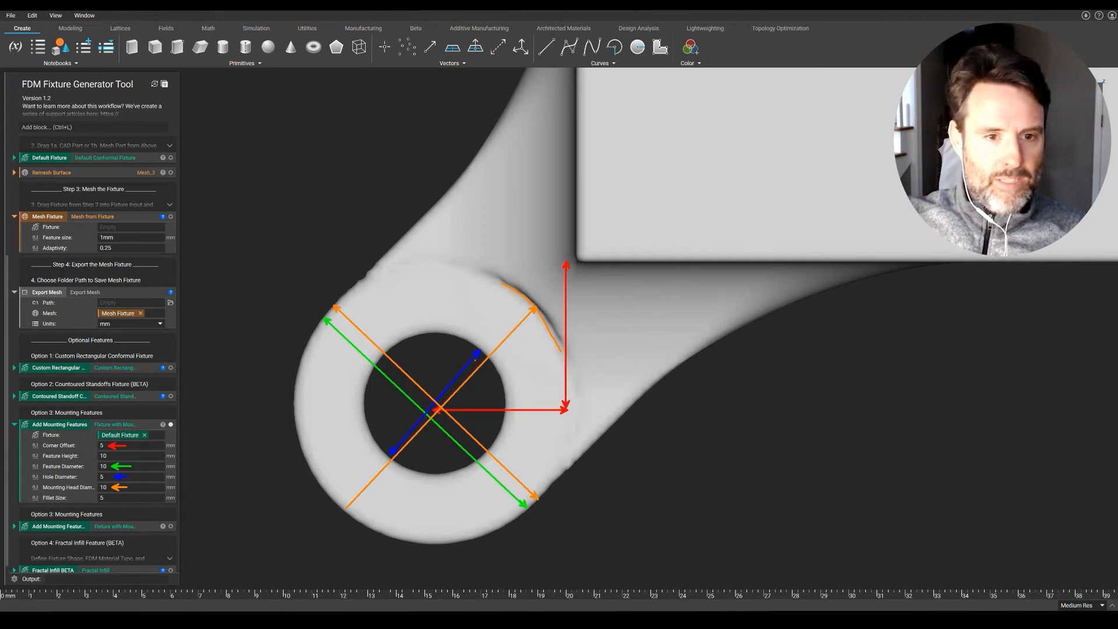
Step: Set the Mounting Head Diameter of the mounting features to 20 mm
right_drag(522, 401, 545, 258)
key(t)
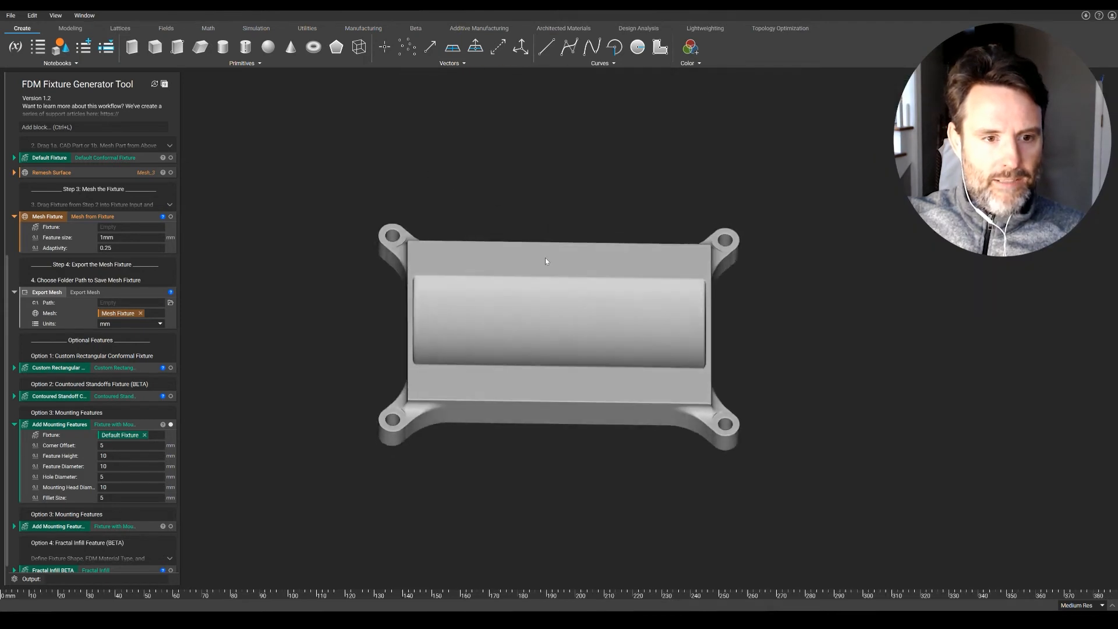
middle_drag(479, 425, 655, 339)
scroll(577, 362, up, 10)
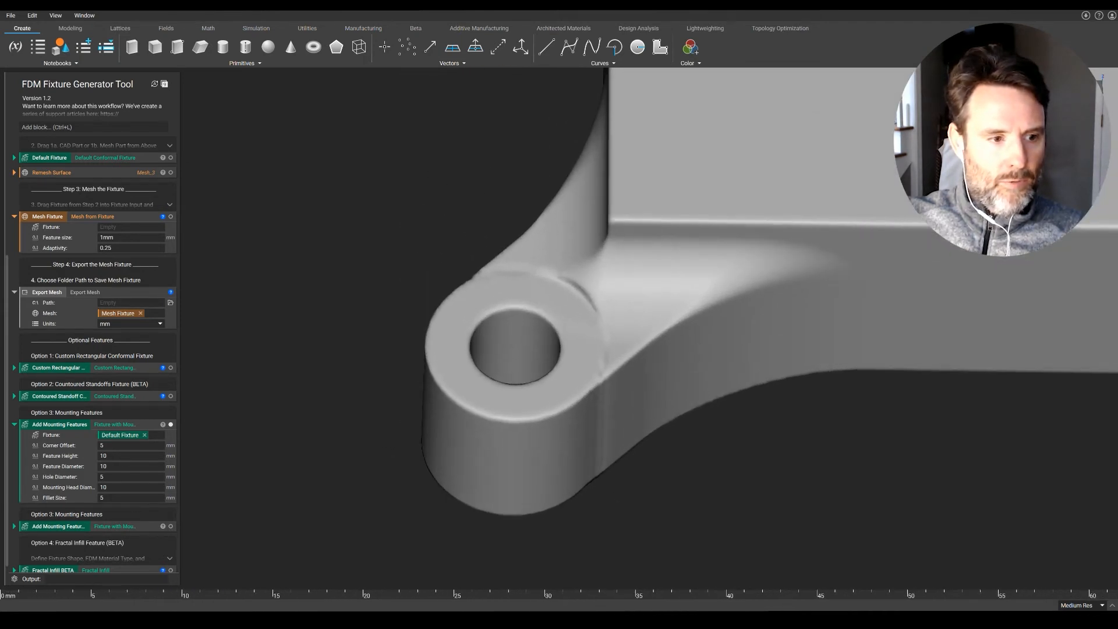
click(118, 488)
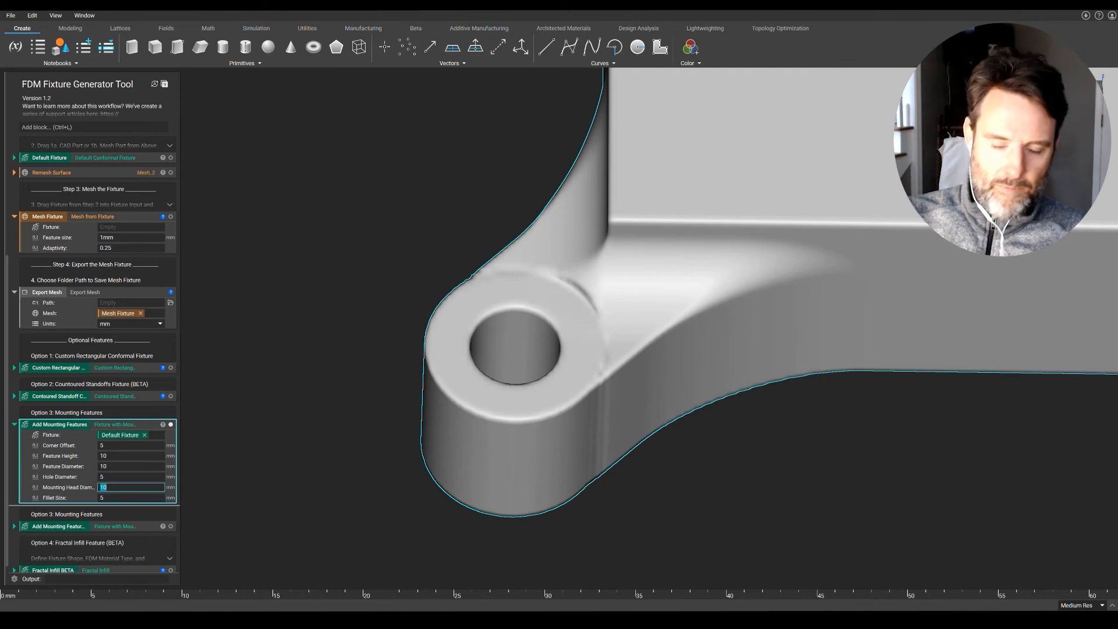
text(20)
key(Return)
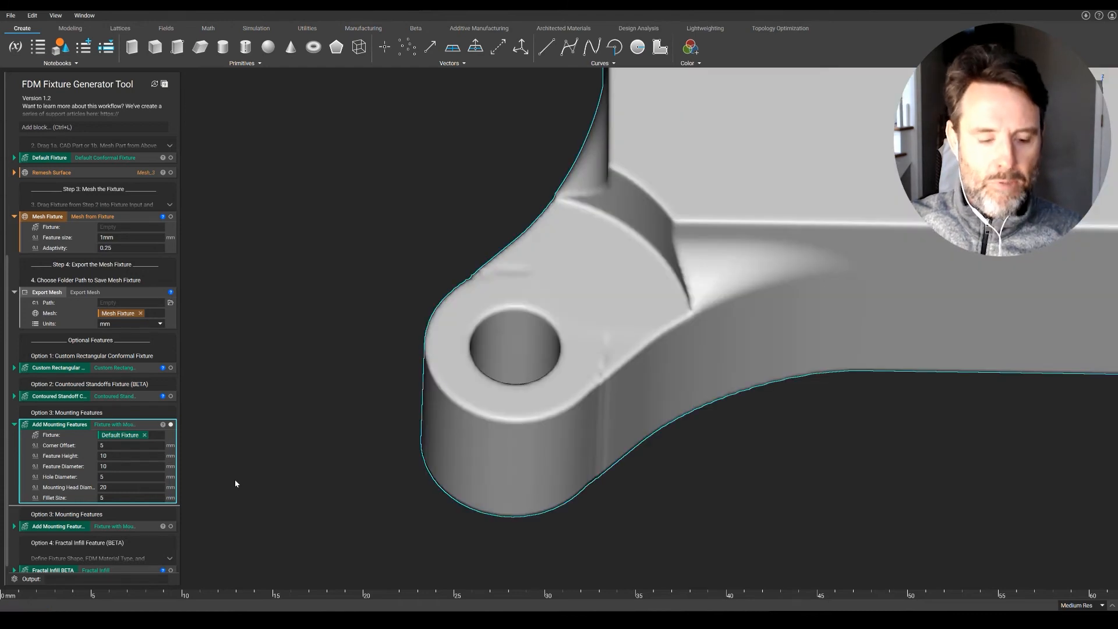
Step: Compare the mounting head diameter change by undoing and redoing it, leaving it undone
click(235, 484)
key(ctrl+z)
key(ctrl+y)
key(ctrl+z)
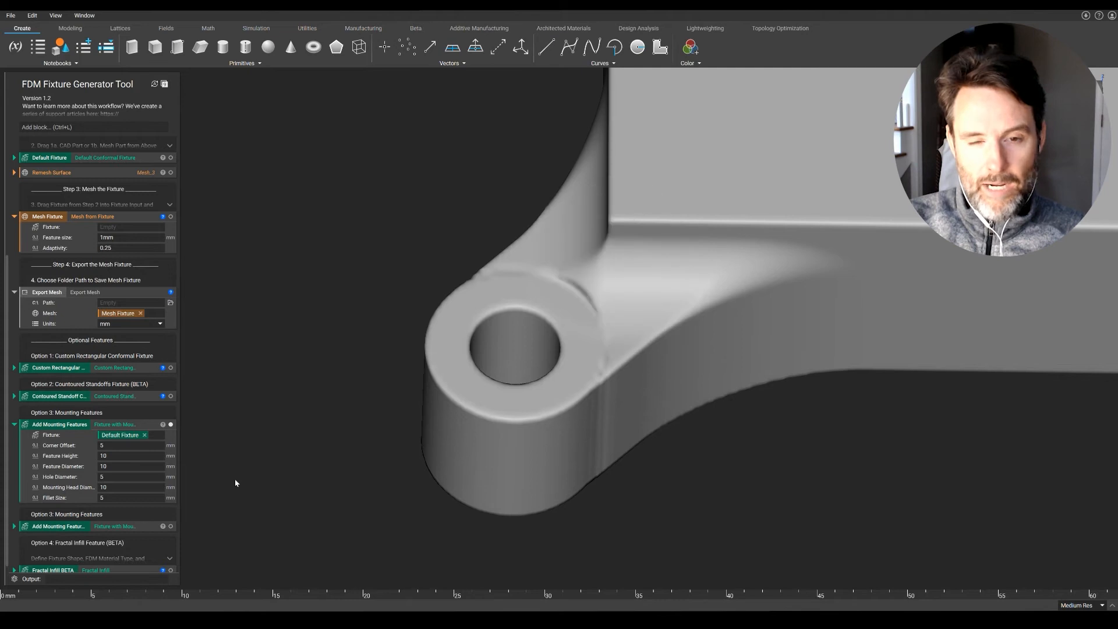
key(ctrl+y)
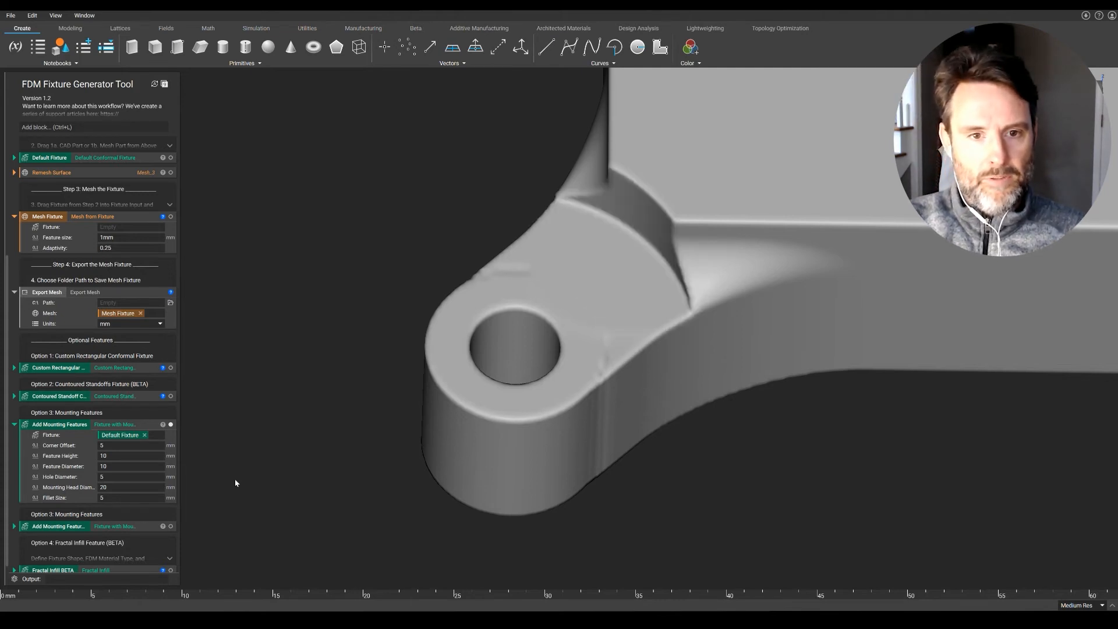
key(ctrl+z)
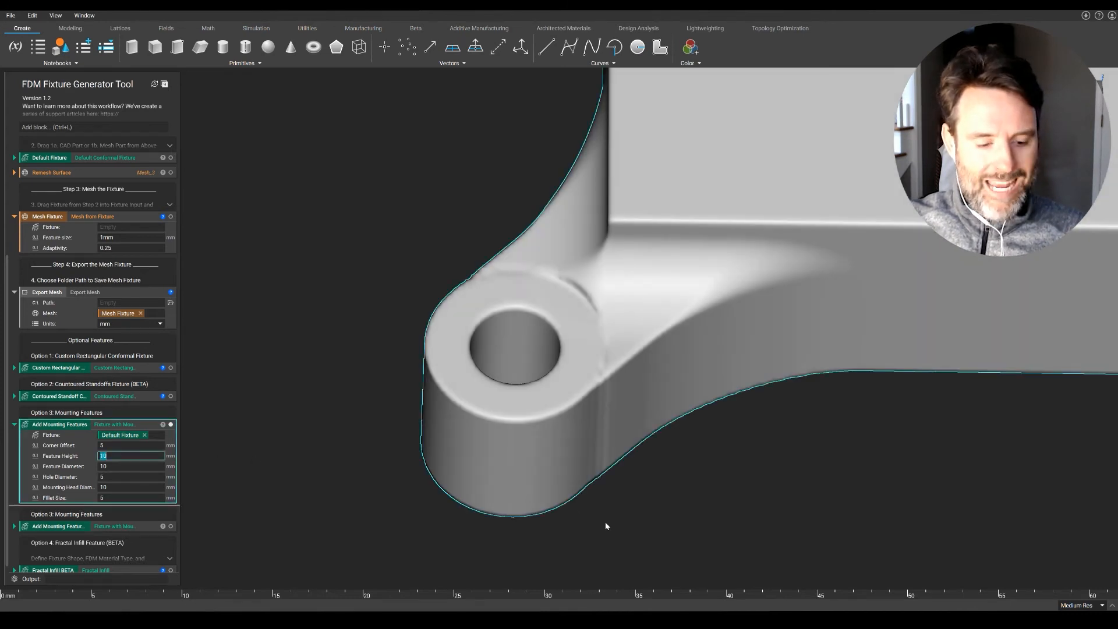
Step: Mark the feature height on the side of the mounting lug with a vertical orange arrow and leave annotation mode
click(605, 526)
mouse_move(560, 415)
ctrl+shift+mouse_down()
mouse_move(560, 505)
mouse_move(559, 495)
ctrl+shift+mouse_up()
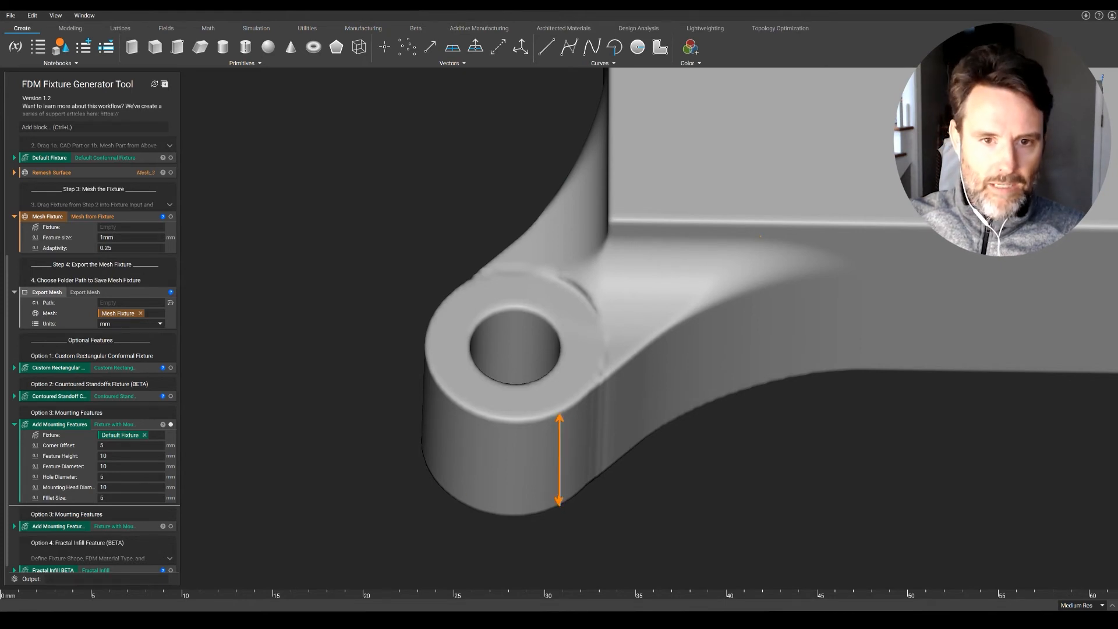
key(Escape)
Step: Set the Fillet Size of the mounting features to 0 mm
click(104, 498)
text(0)
key(Return)
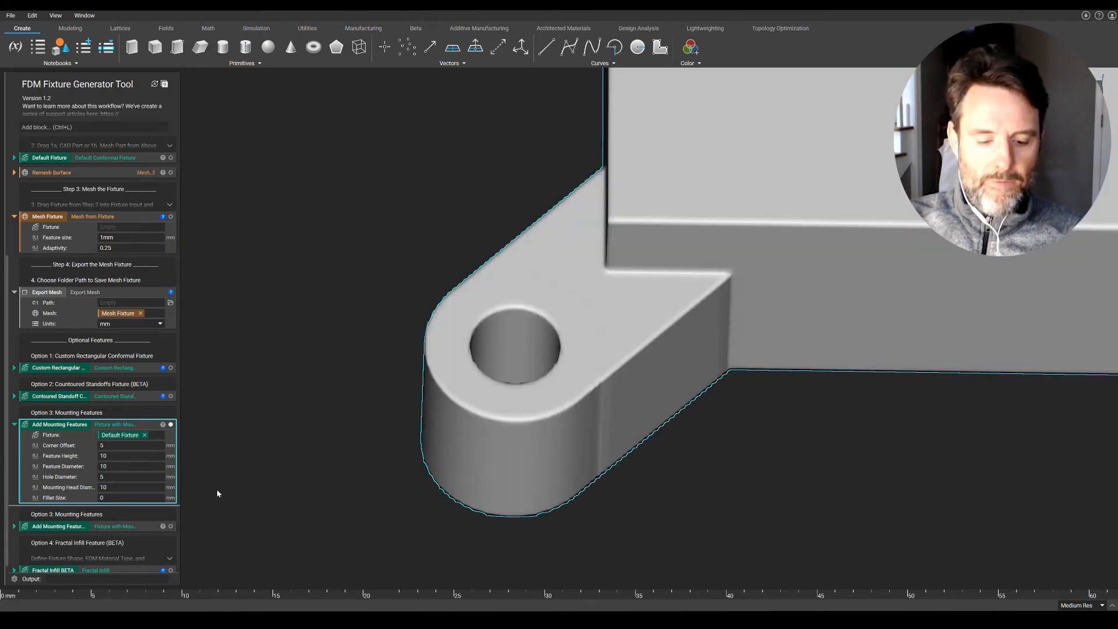
Step: Number the lug's corner edges along the fixture 1 to 4 in orange, and leave annotation mode
click(217, 493)
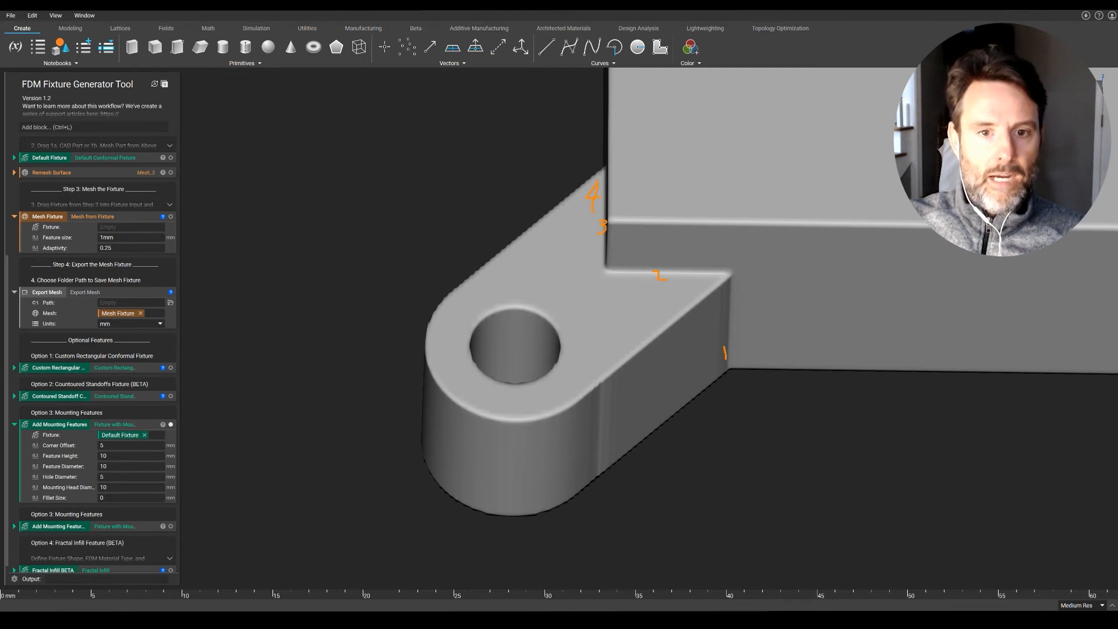
key(Escape)
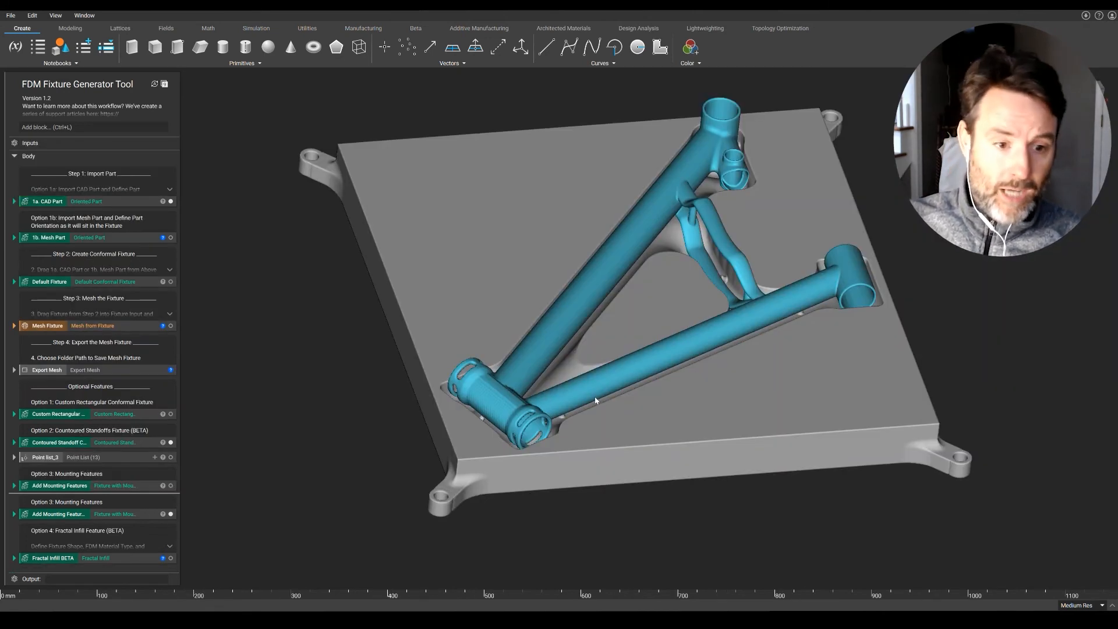
Step: Isolate the Contoured Standoff fixture, review its parameters, and show the 1a. CAD Part seated in it
scroll(607, 398, down, 2)
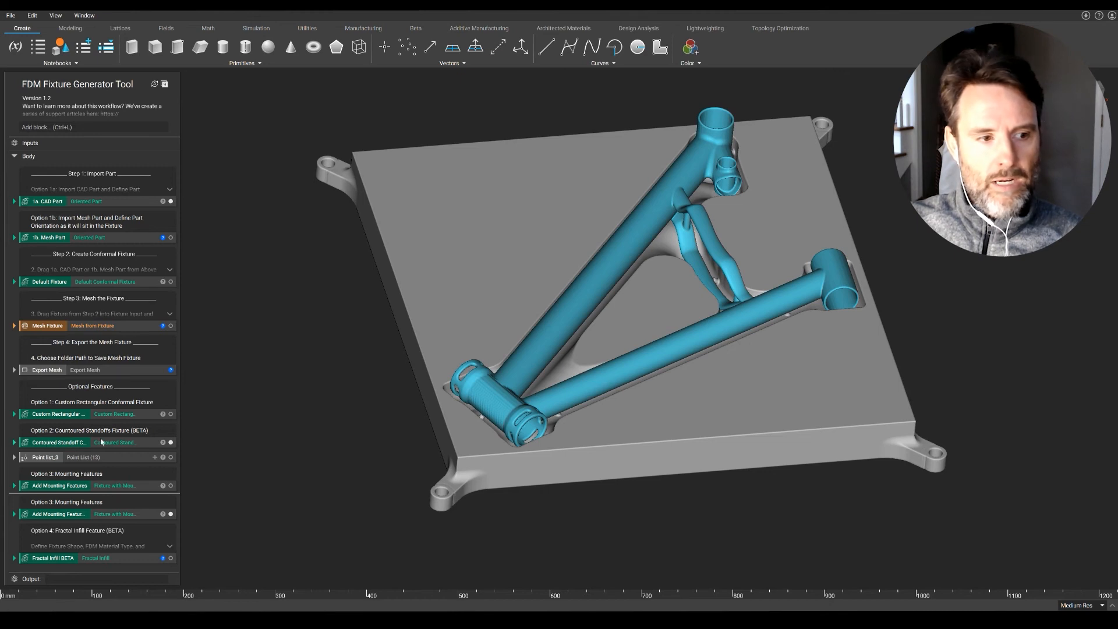
click(14, 443)
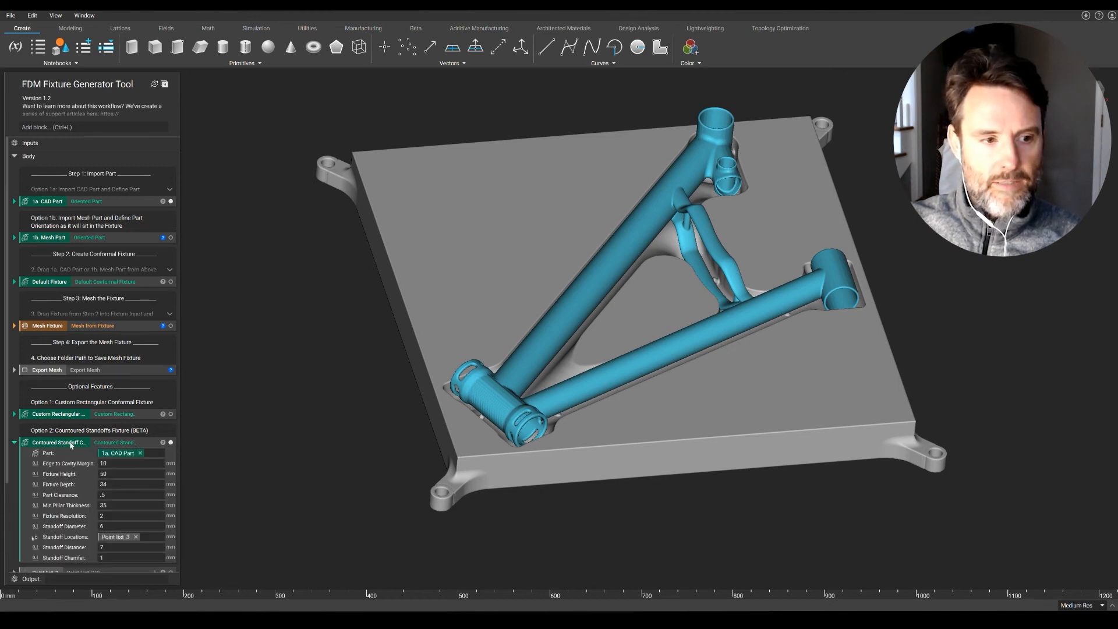
click(123, 445)
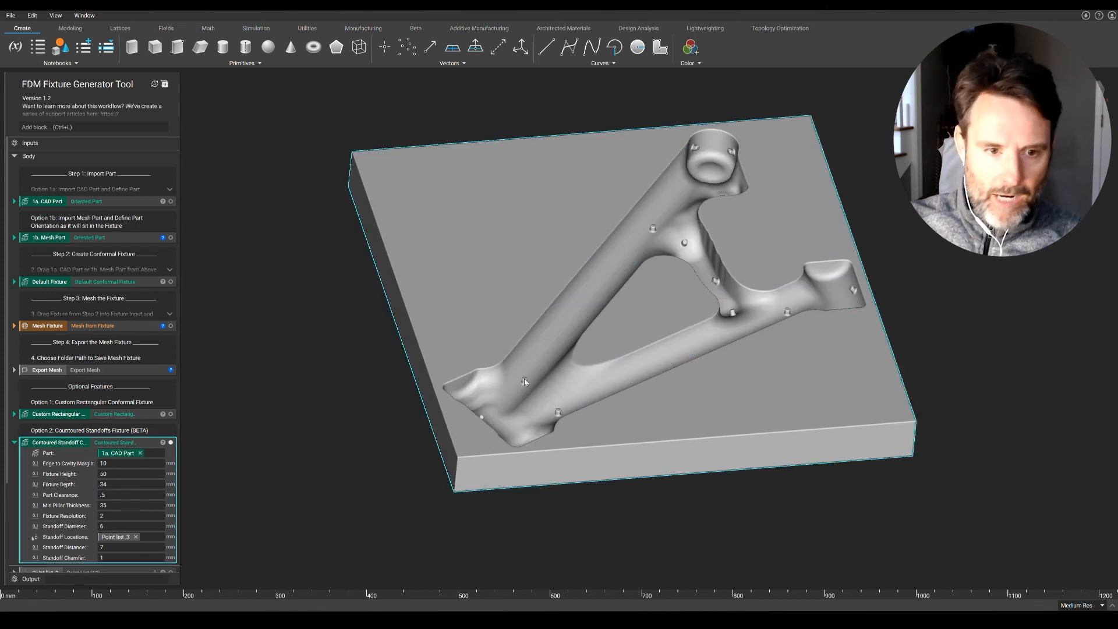
middle_drag(723, 310, 732, 318)
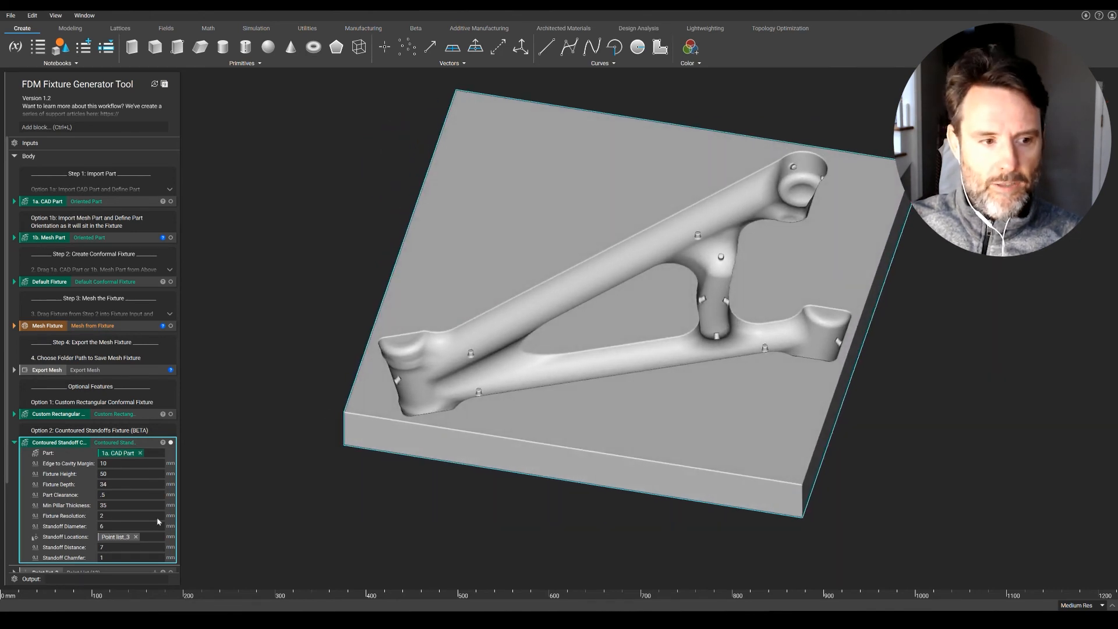
click(14, 443)
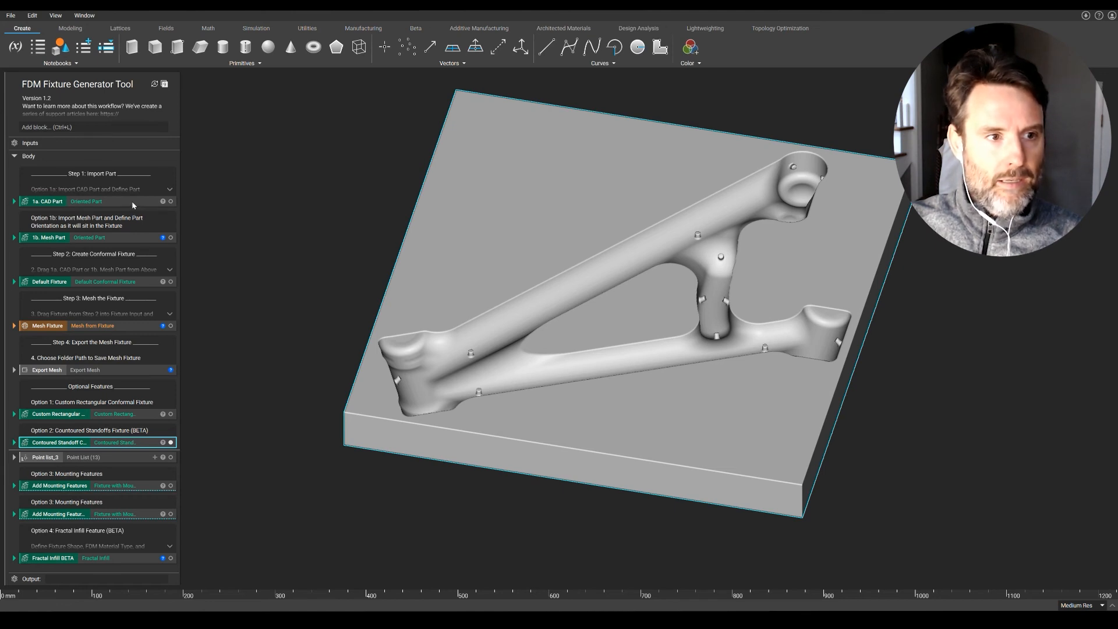
click(171, 201)
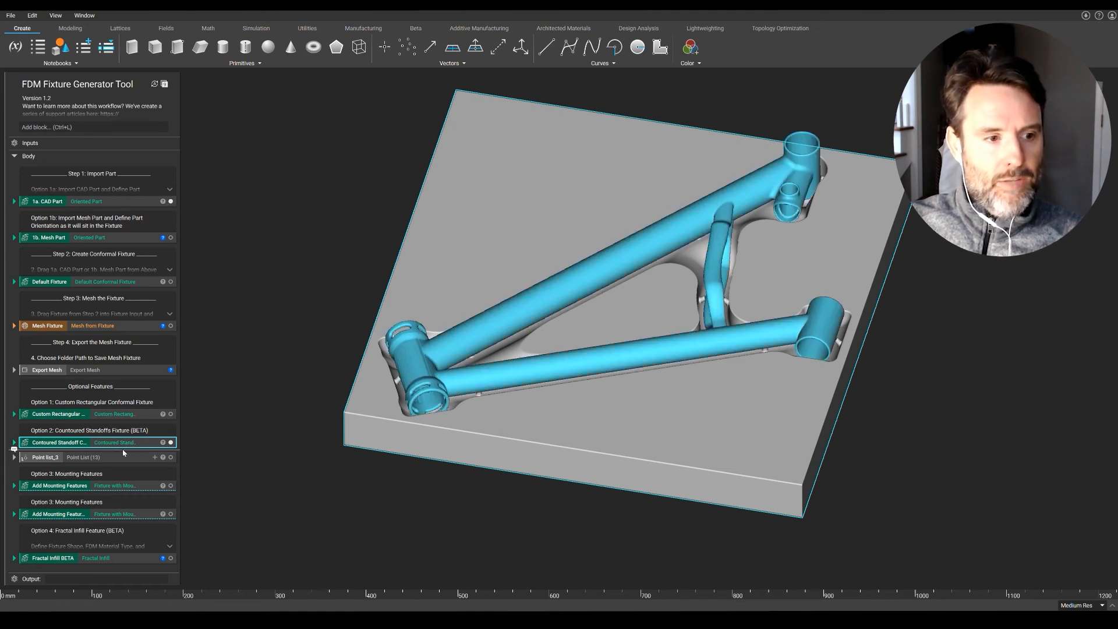
Step: Isolate the first Add Mounting Features block, inspect its parameters and corner lugs, and look up its duplicate option
click(15, 487)
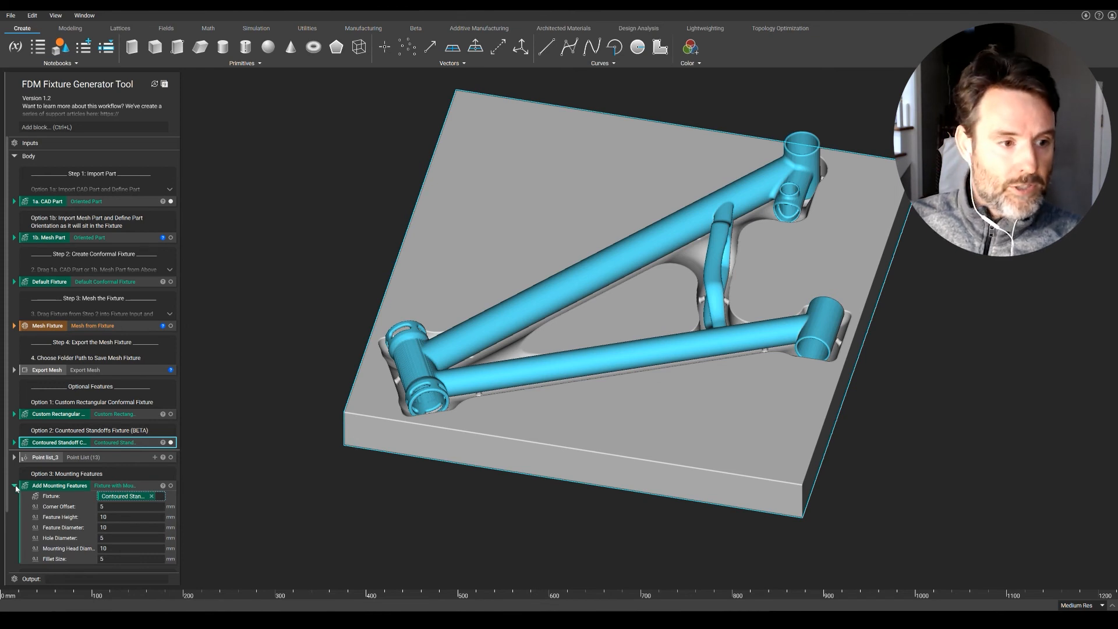
click(146, 487)
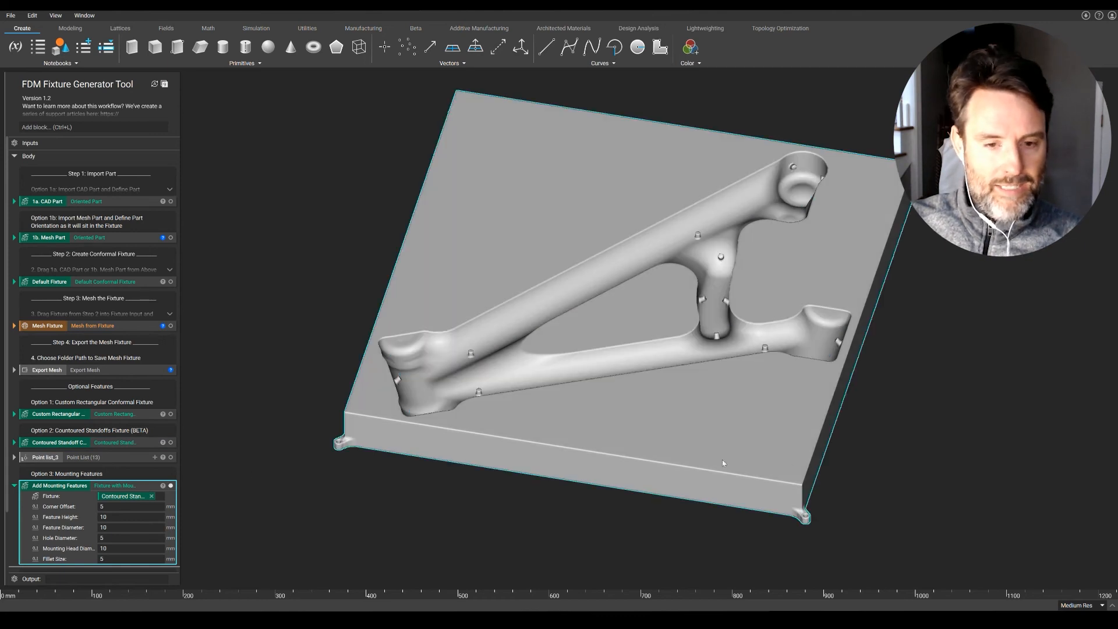
right_drag(327, 450, 474, 478)
scroll(474, 478, up, 1)
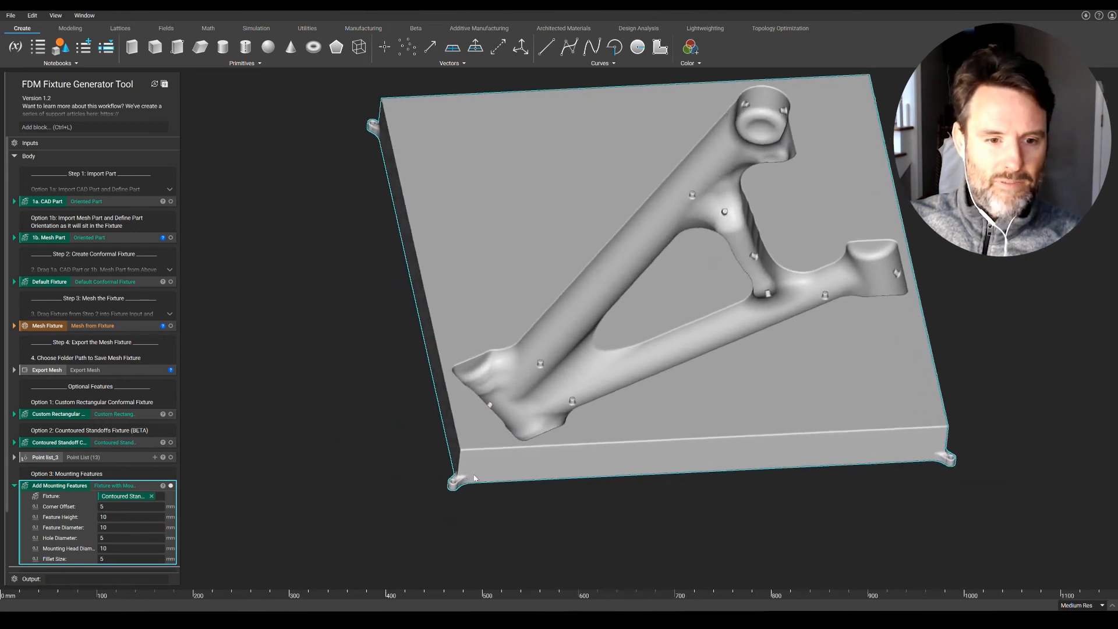
scroll(474, 478, up, 2)
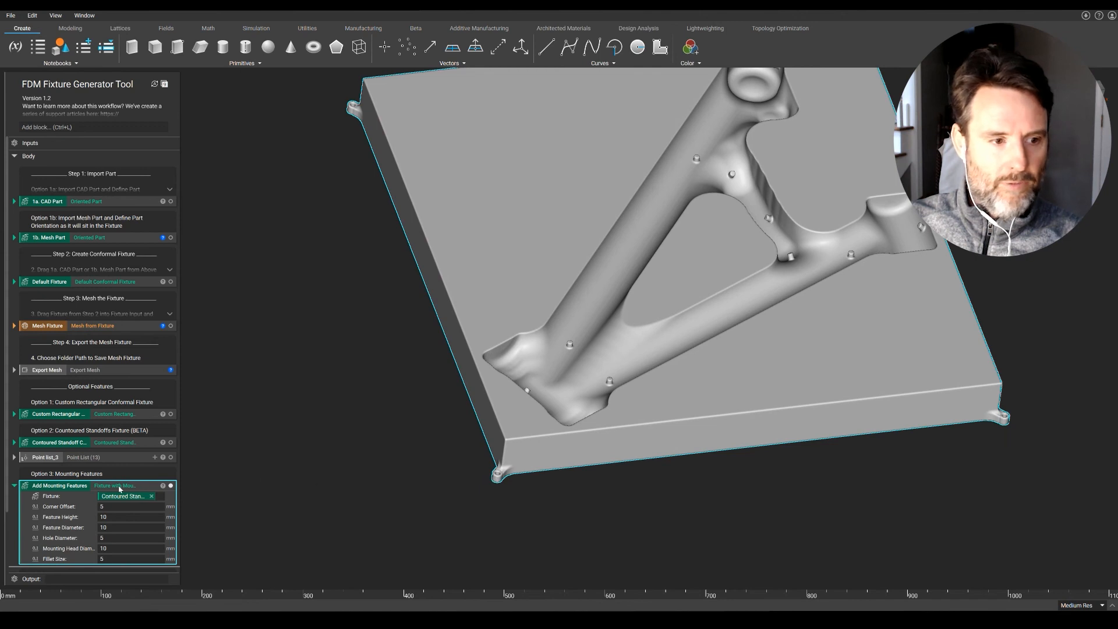
right_click(74, 491)
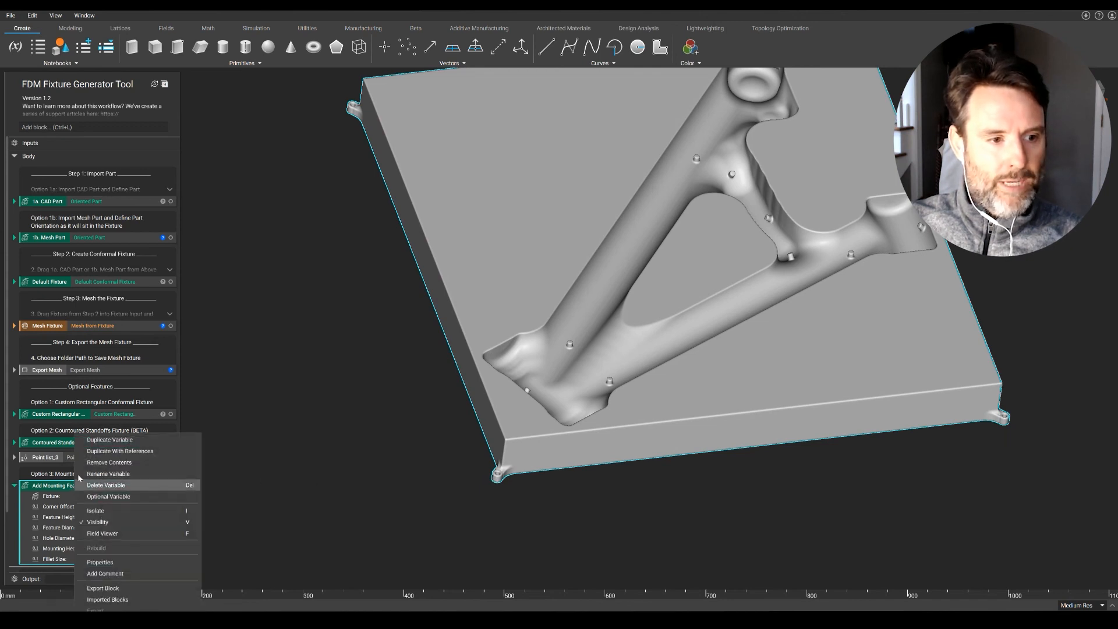
click(102, 441)
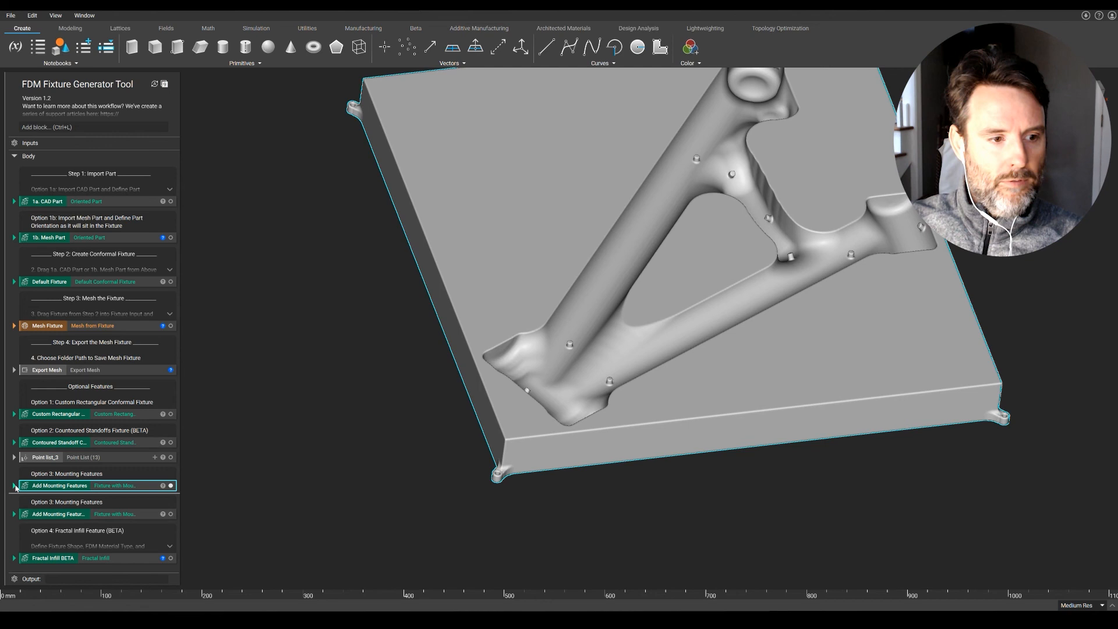
Step: Isolate the second Add Mounting Features block, compare its parameters with the first block's, and examine the fixture's corner lugs
click(75, 517)
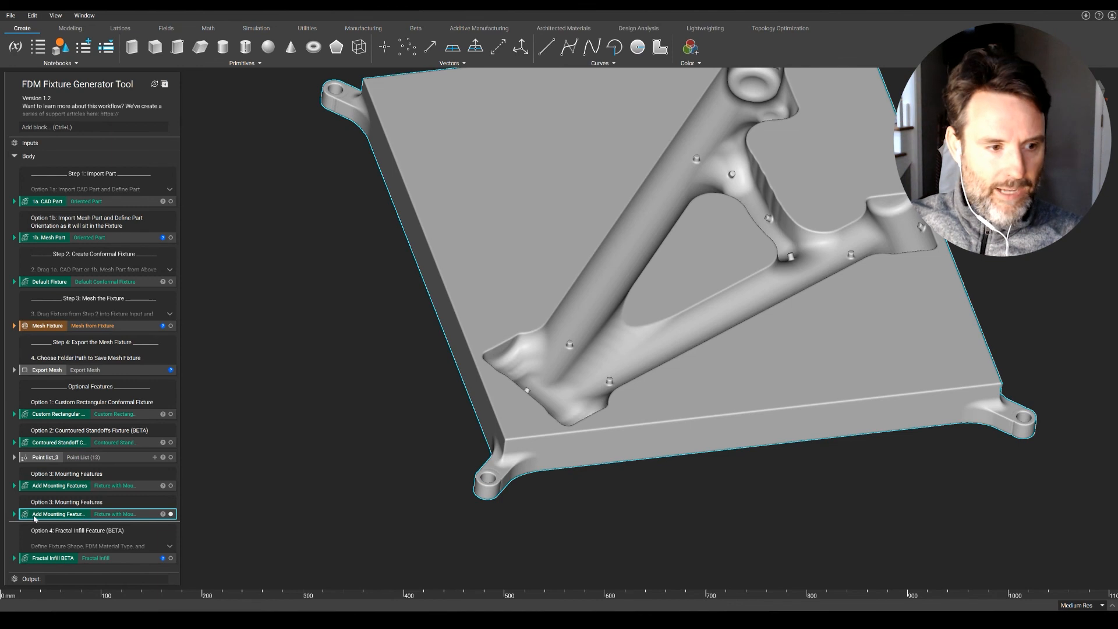
click(14, 515)
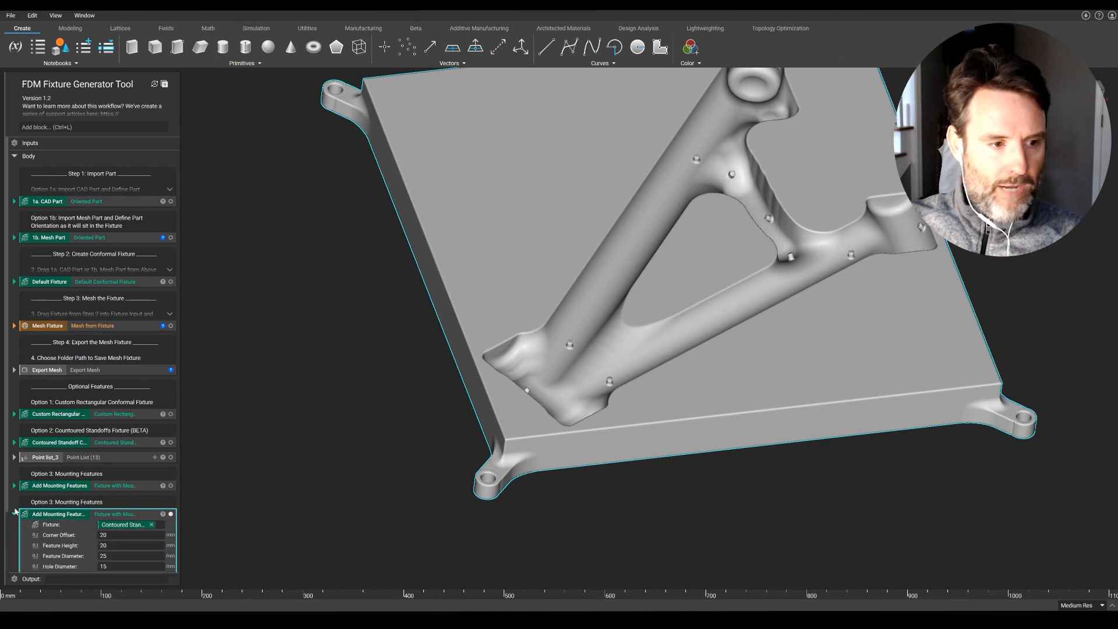
click(14, 486)
scroll(75, 497, down, 3)
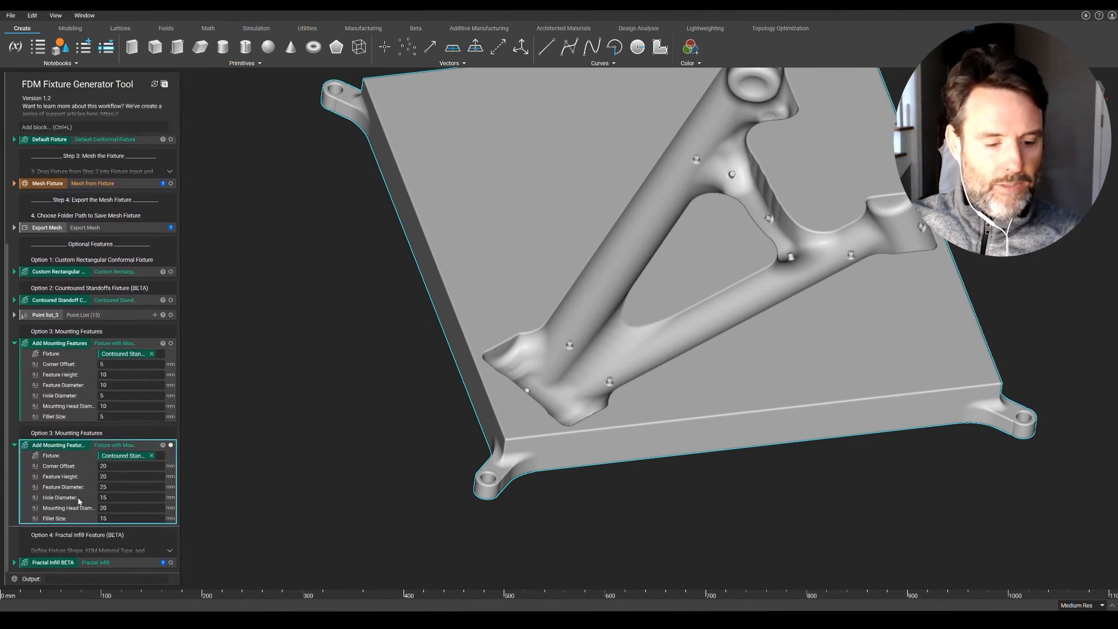
mouse_move(111, 459)
mouse_down()
mouse_move(92, 469)
mouse_move(101, 527)
mouse_move(109, 460)
mouse_up()
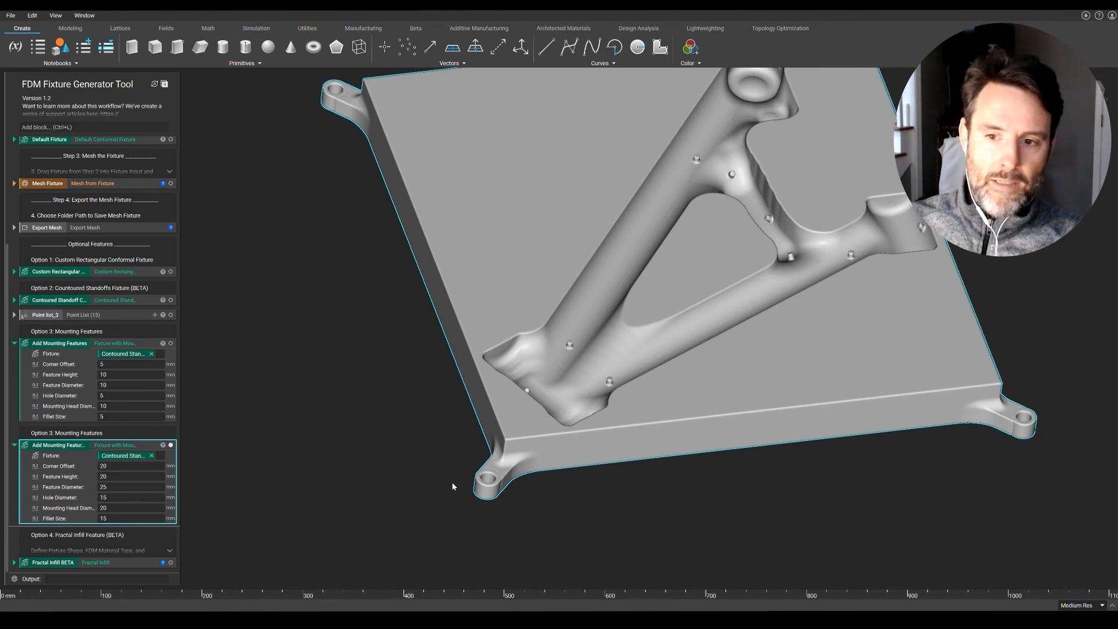
scroll(506, 505, down, 1)
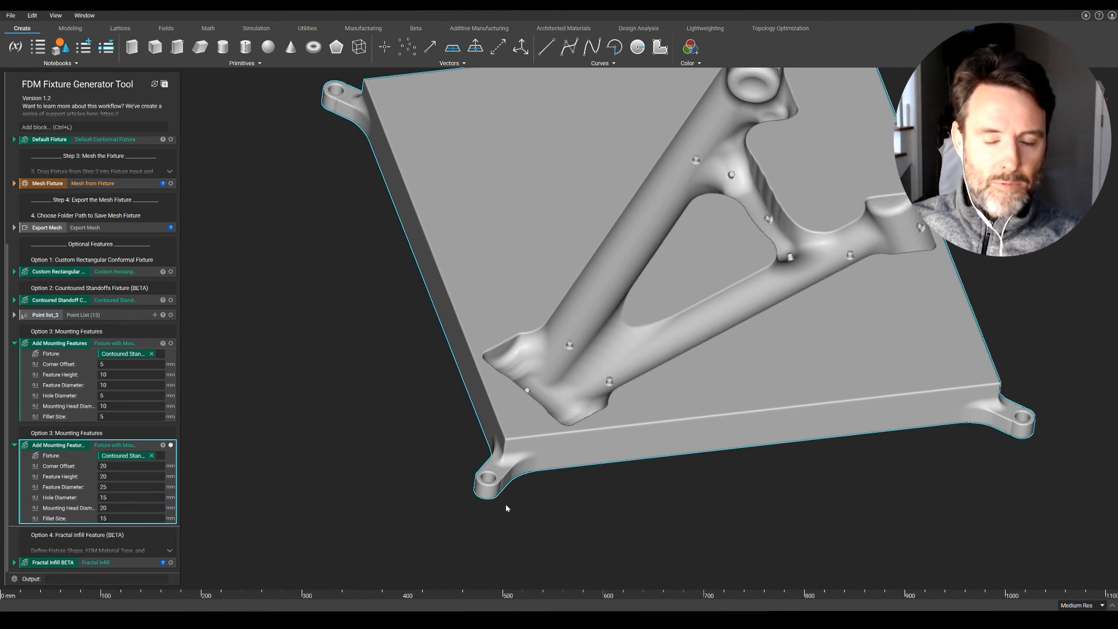
scroll(524, 503, down, 3)
right_drag(532, 499, 531, 497)
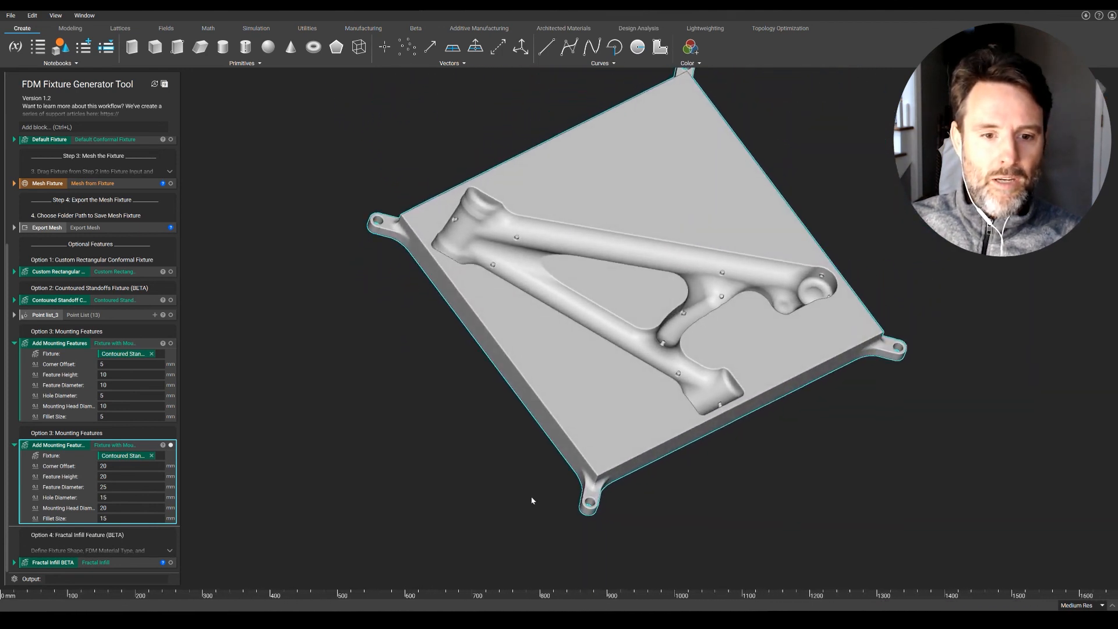